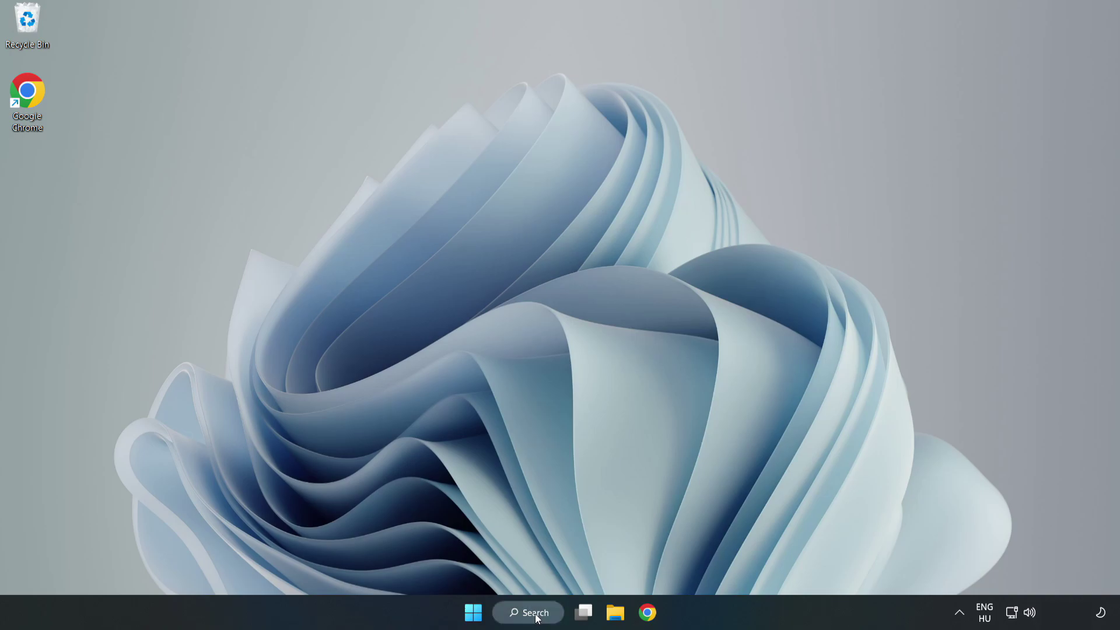
Search Windows for "device manager", open Device Manager and move its window nearer the middle of the desktop.
{"action": "left_click", "coordinate": [535, 617]}
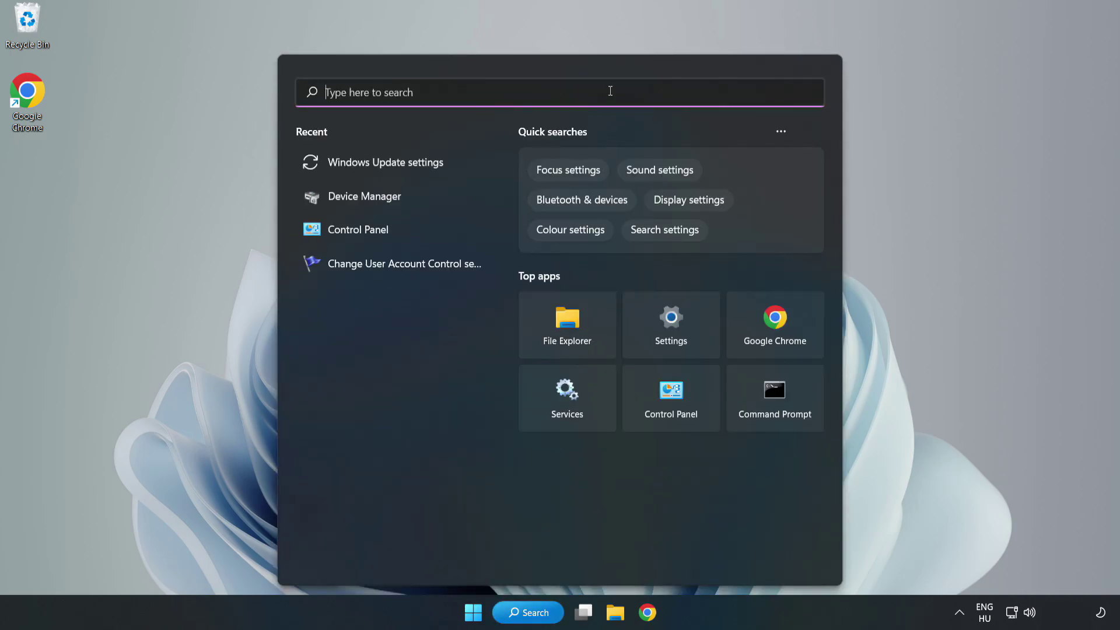
{"action": "type", "text": "device "}
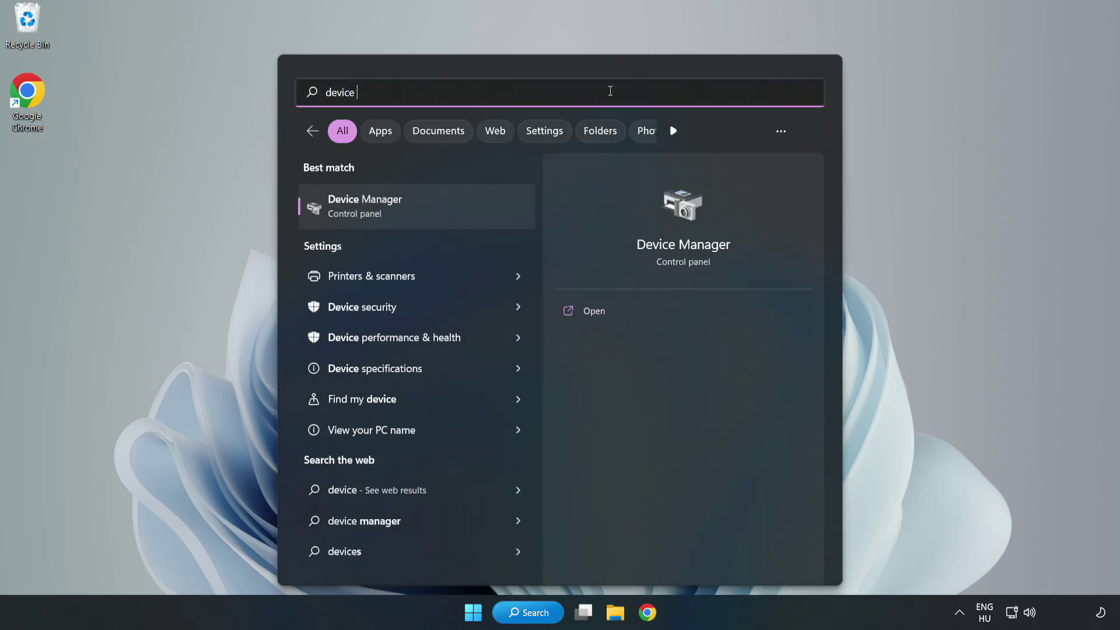
{"action": "type", "text": "manager"}
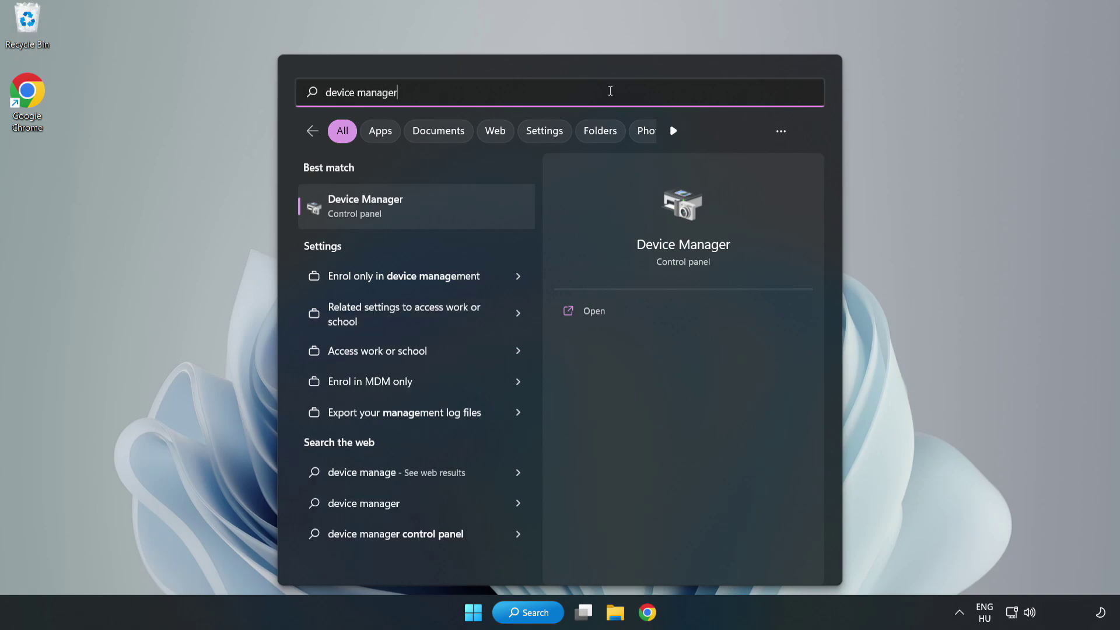
{"action": "left_click", "coordinate": [417, 216]}
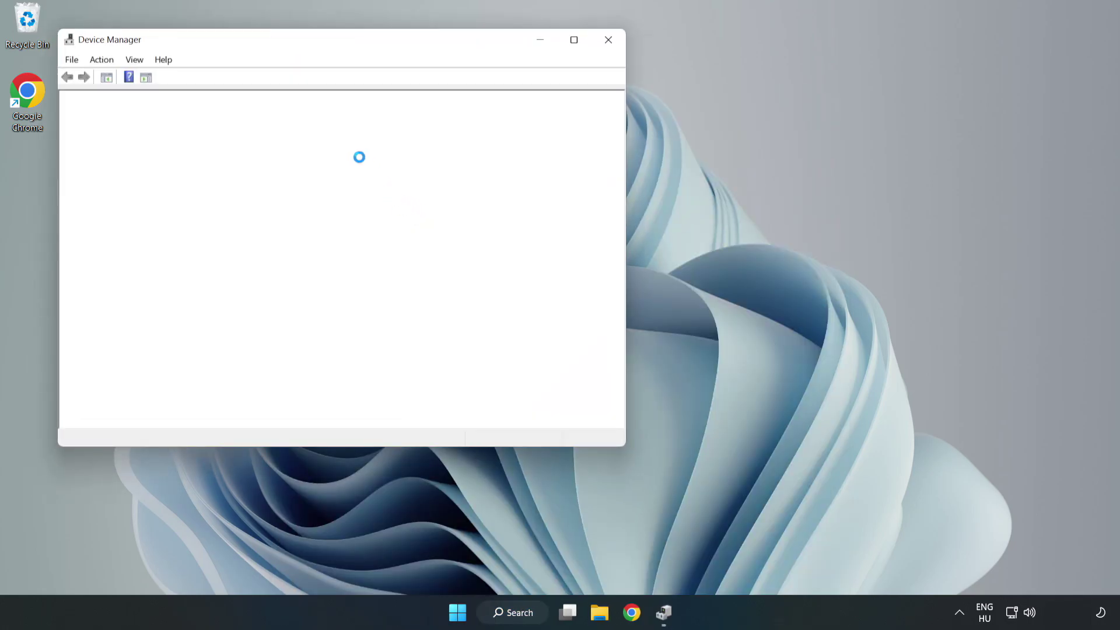
{"action": "left_click_drag", "start_coordinate": [299, 39], "coordinate": [500, 102]}
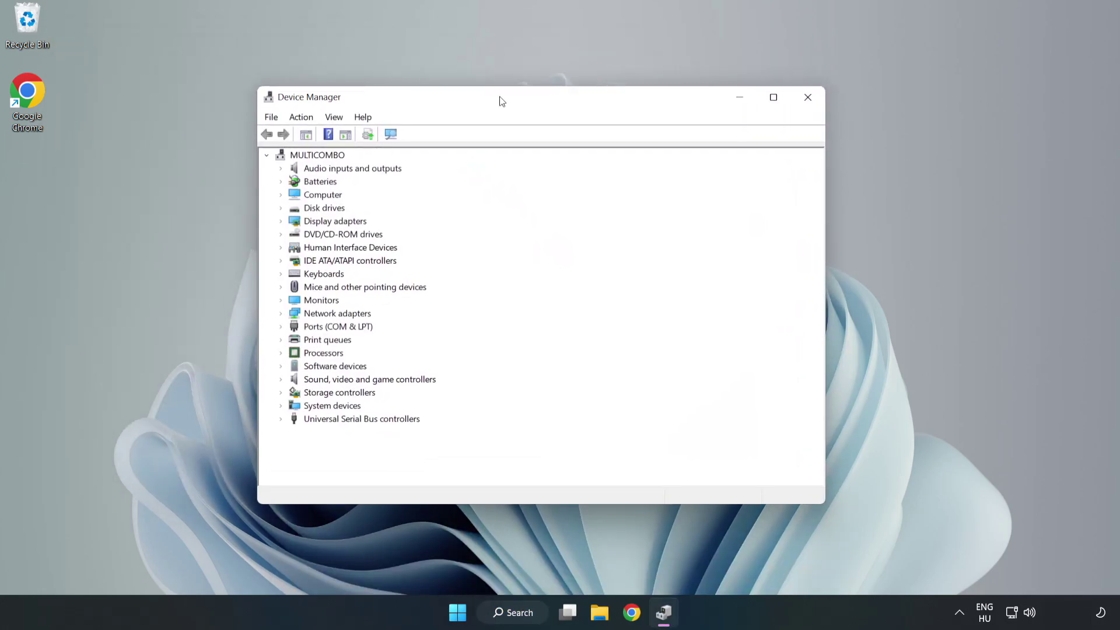
Run an automatic driver search for the VMware SVGA 3D display adapter, then close the wizard and Device Manager.
{"action": "left_click", "coordinate": [299, 223]}
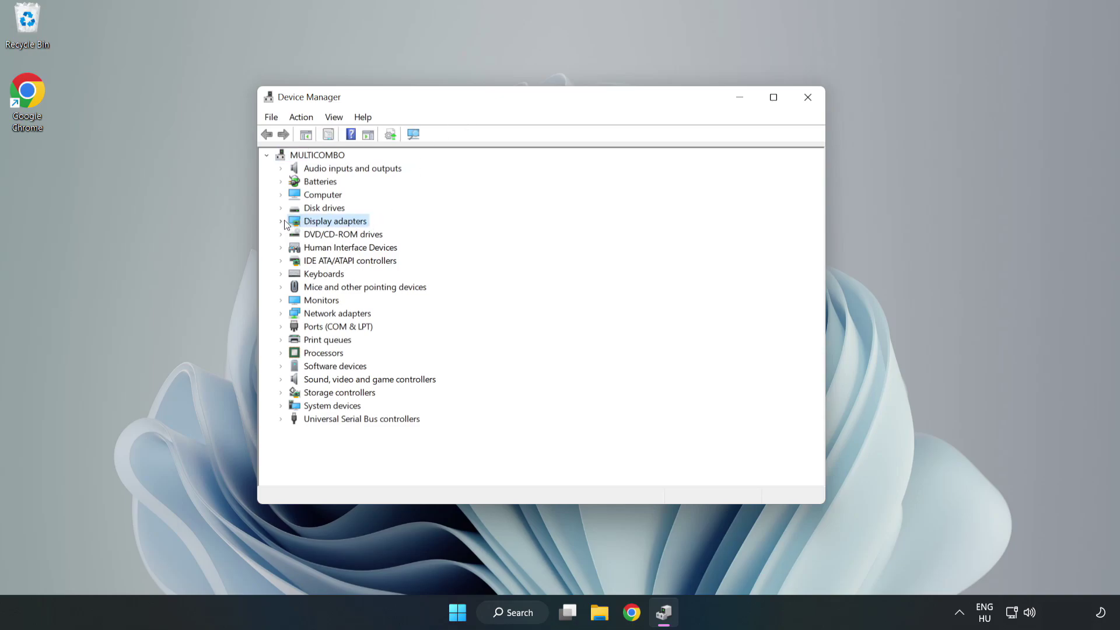
{"action": "left_click", "coordinate": [280, 221]}
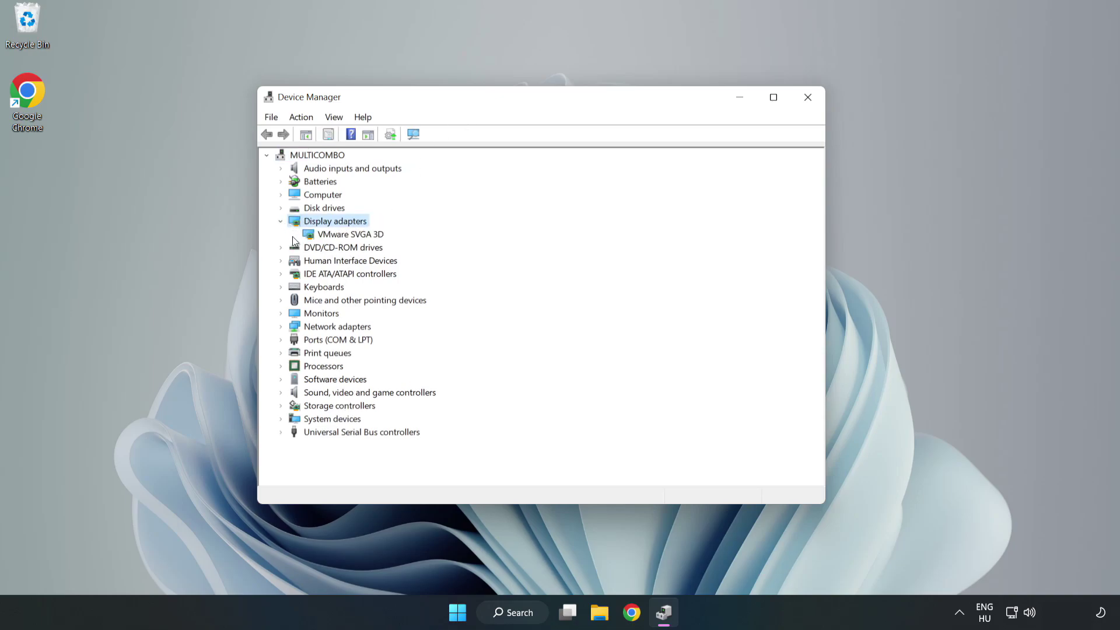
{"action": "left_click", "coordinate": [311, 235]}
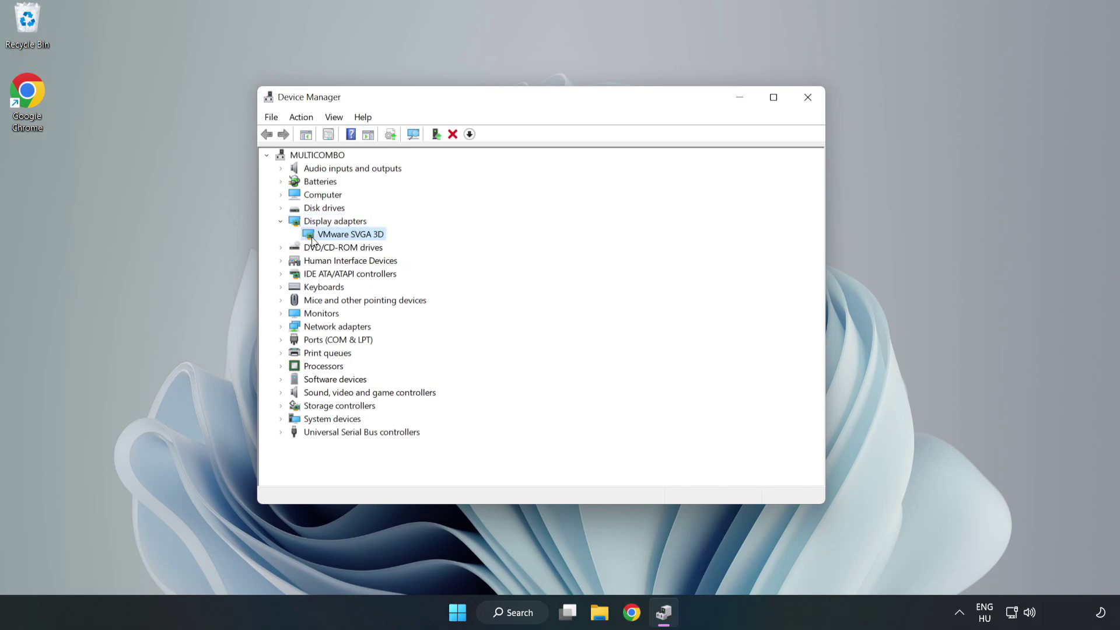
{"action": "right_click", "coordinate": [348, 238]}
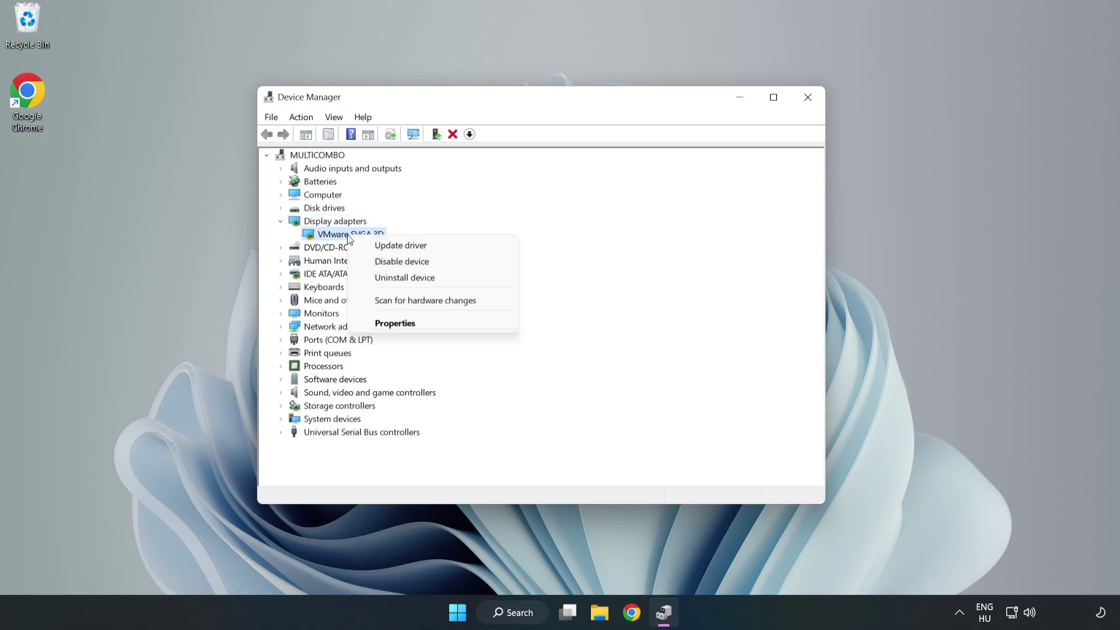
{"action": "left_click", "coordinate": [435, 249]}
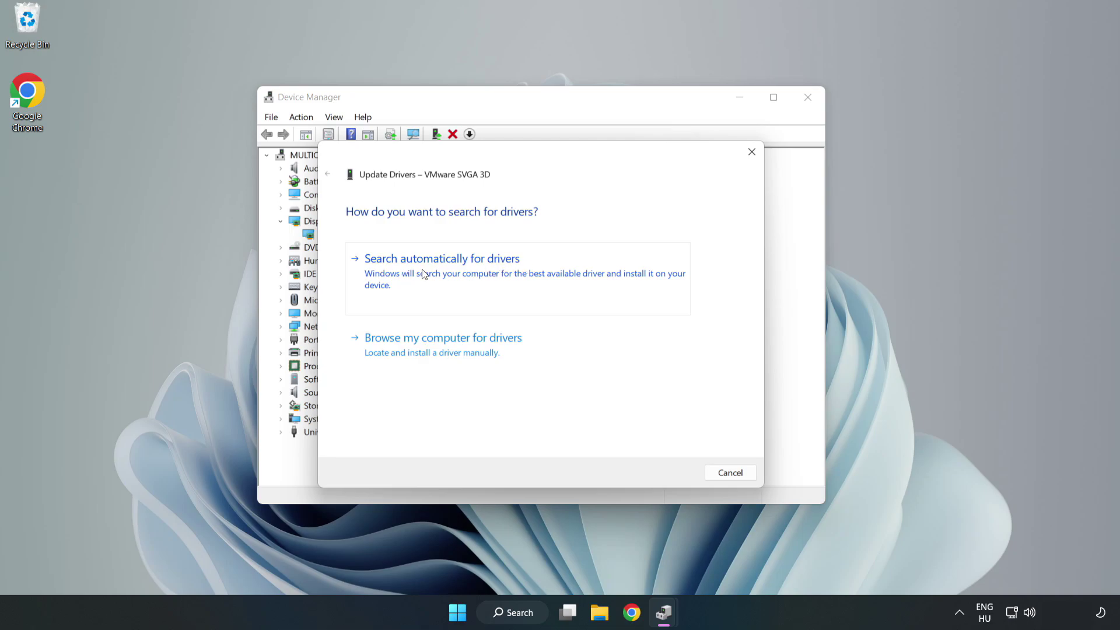
{"action": "left_click", "coordinate": [445, 273]}
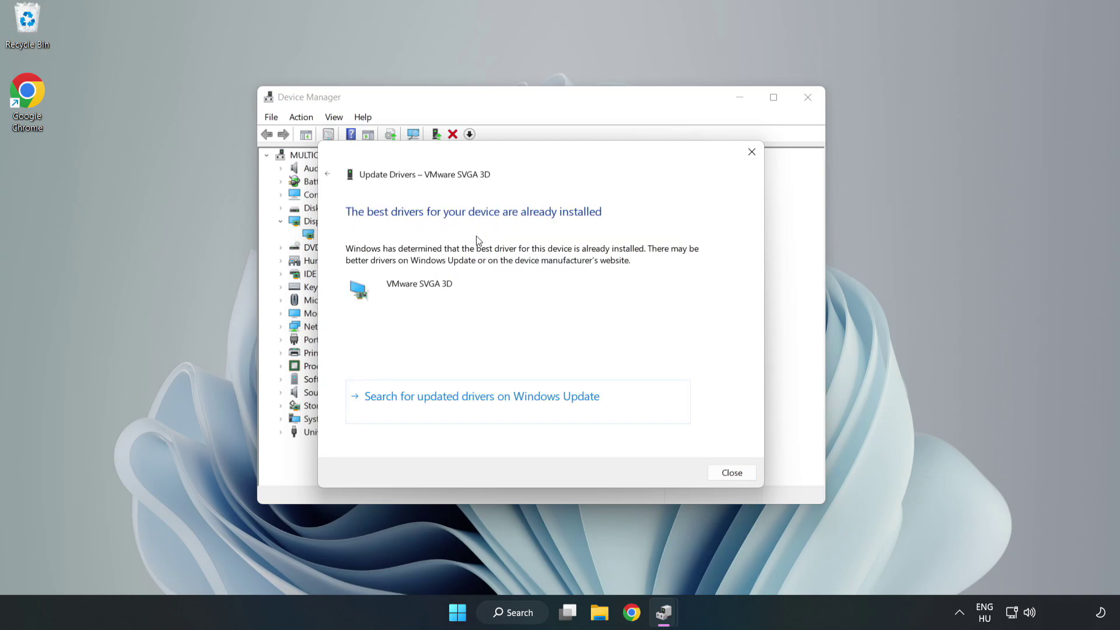
{"action": "left_click", "coordinate": [733, 473]}
{"action": "left_click", "coordinate": [808, 99]}
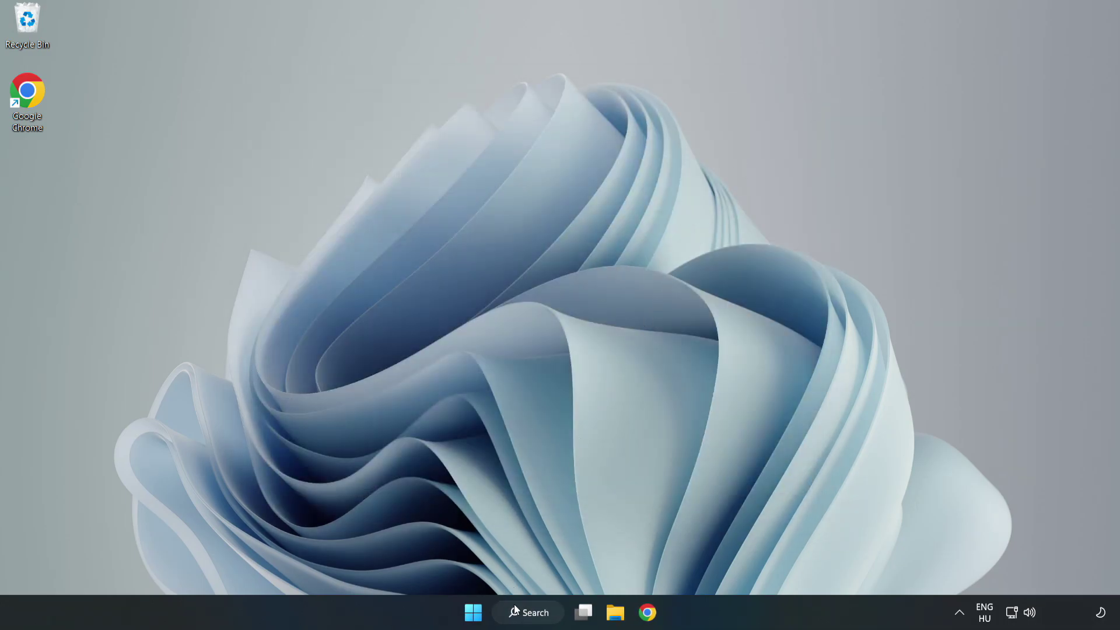
Search for "updates", open Windows Update settings full-screen, check for updates and close Settings.
{"action": "left_click", "coordinate": [534, 614]}
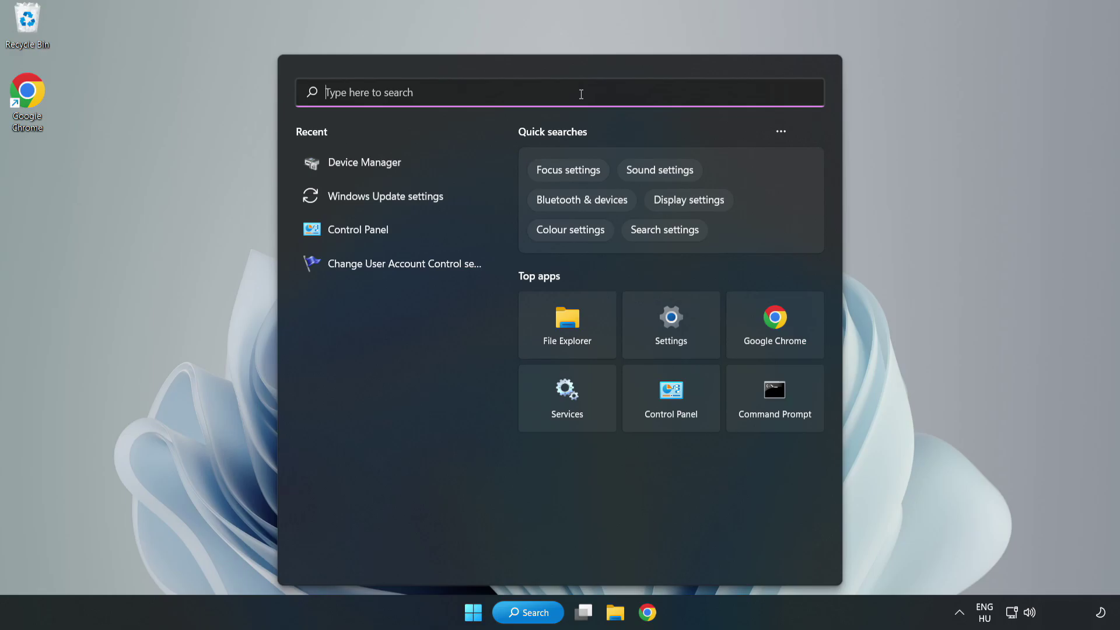
{"action": "type", "text": "updates"}
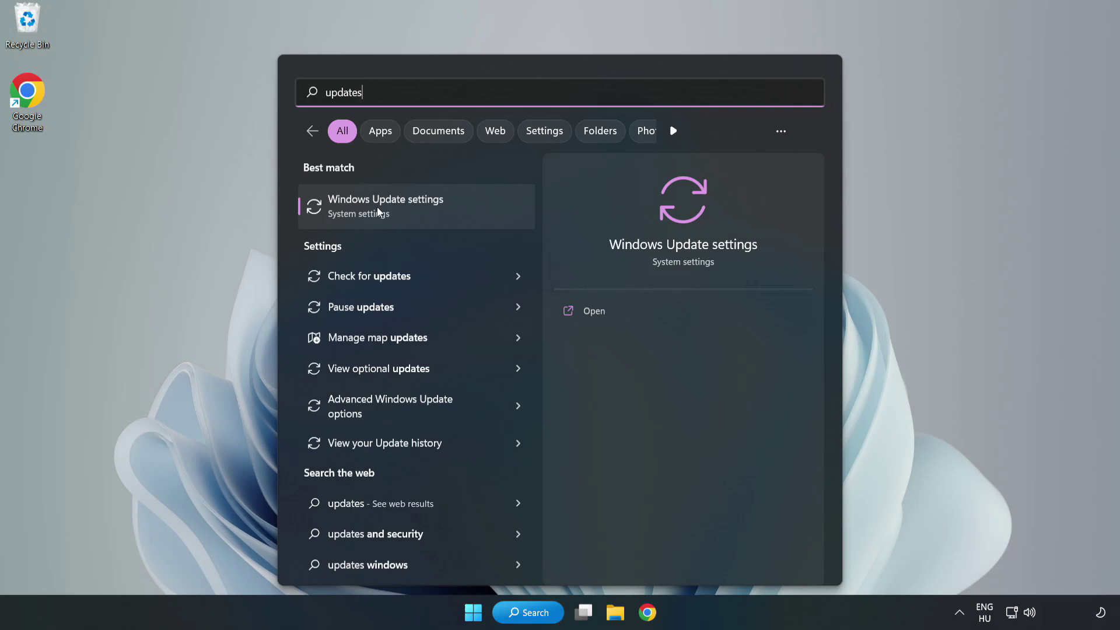
{"action": "left_click", "coordinate": [398, 207]}
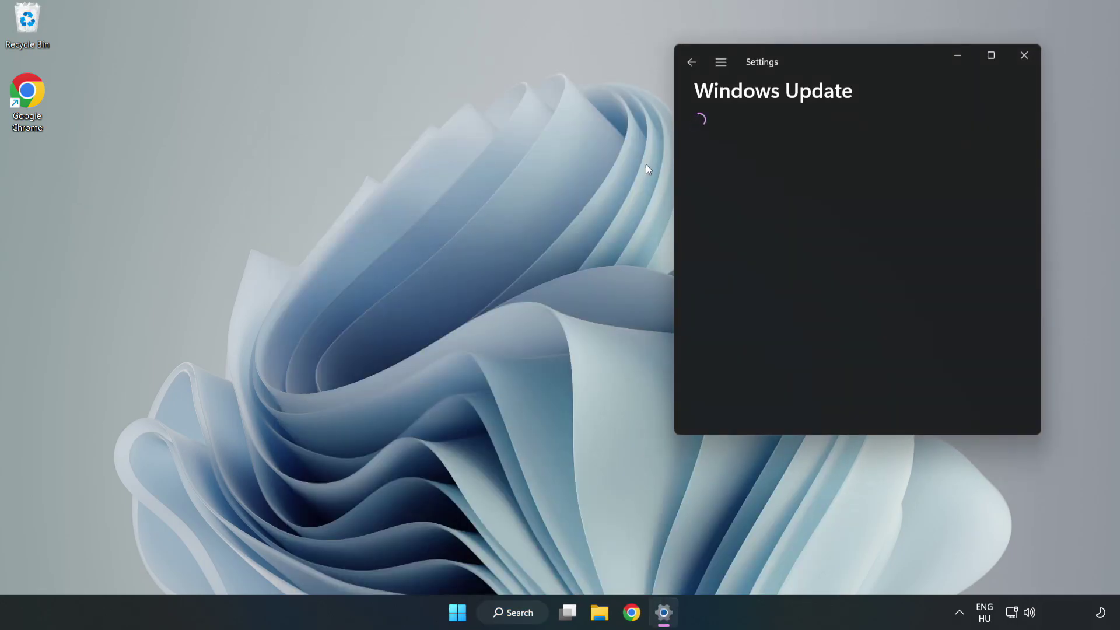
{"action": "left_click", "coordinate": [991, 53]}
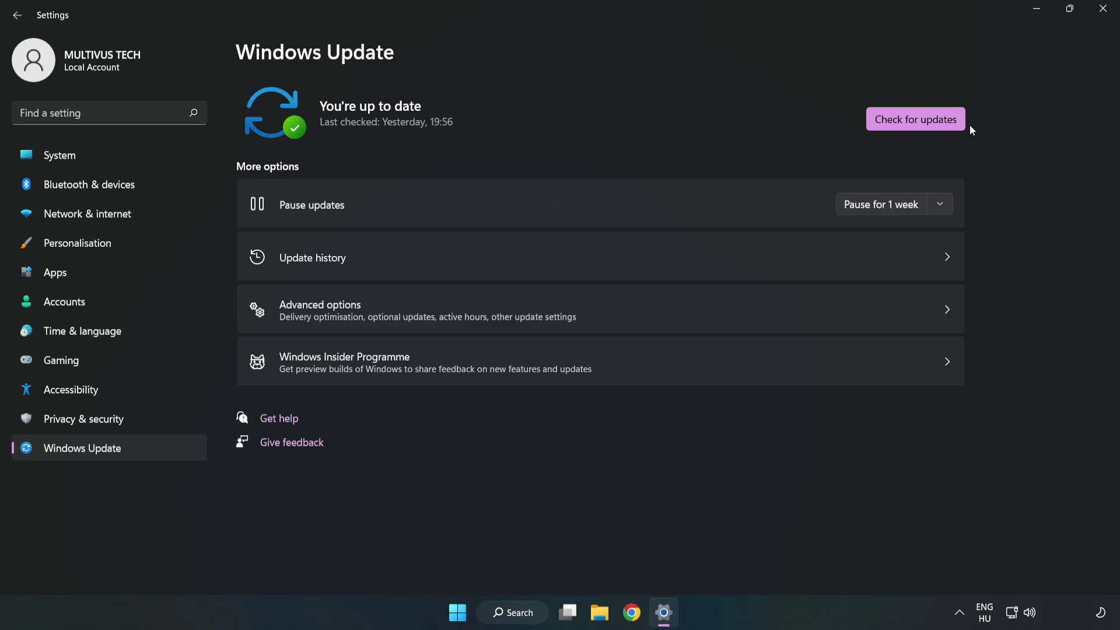
{"action": "left_click", "coordinate": [919, 121]}
{"action": "left_click", "coordinate": [1102, 10]}
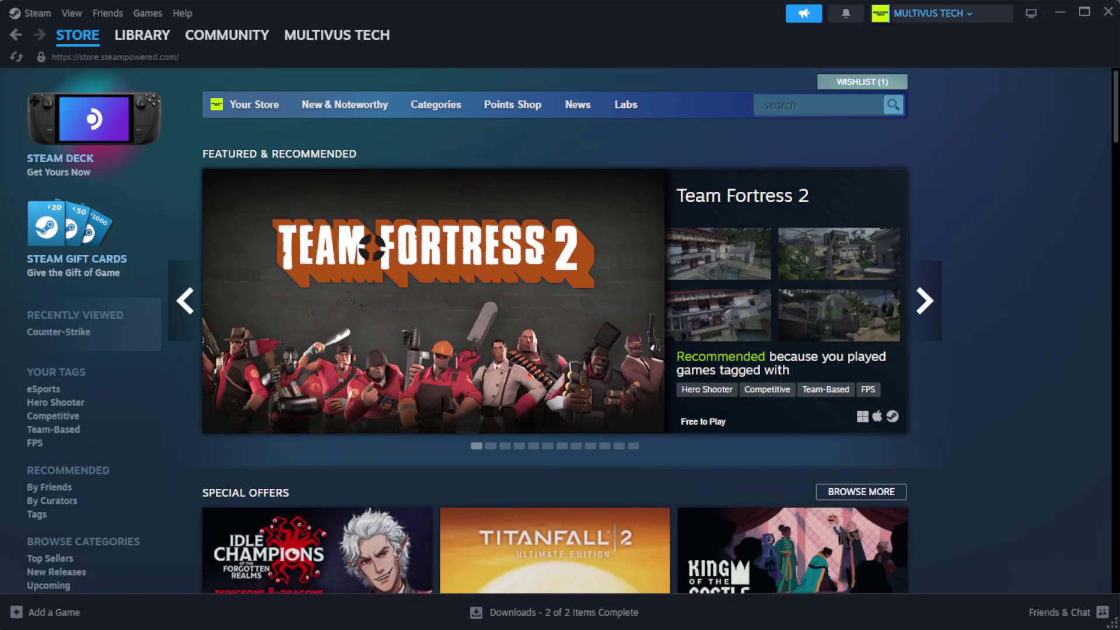
In the Steam library, verify the integrity of the installed files of the favorite game YOUR NOT WORKING GAME.
{"action": "mouse_move", "coordinate": [158, 38]}
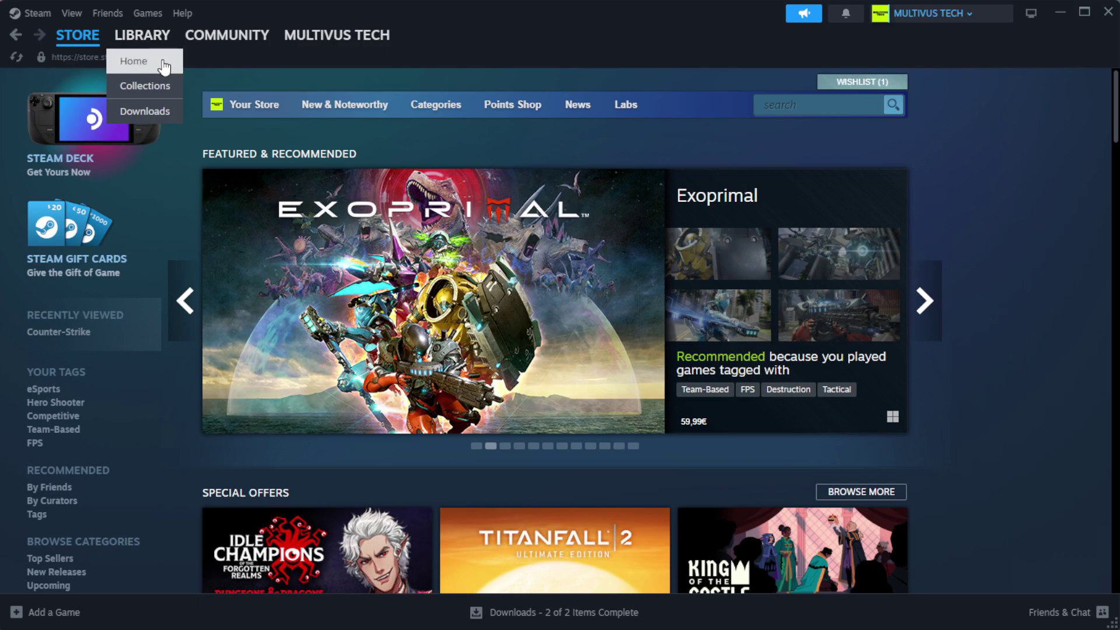
{"action": "left_click", "coordinate": [162, 62]}
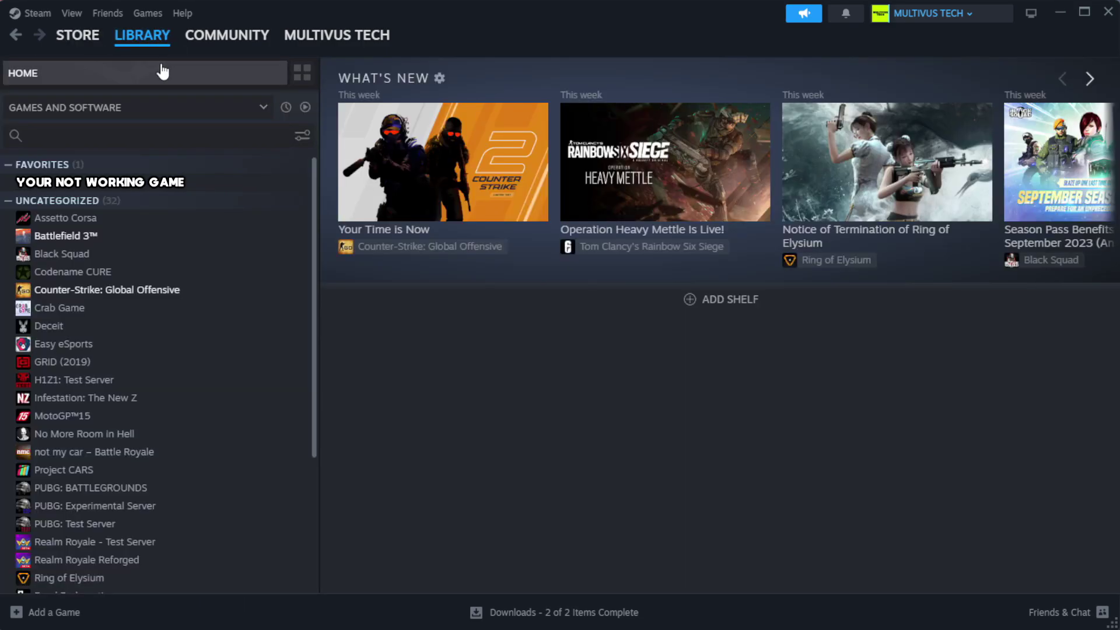
{"action": "right_click", "coordinate": [276, 185]}
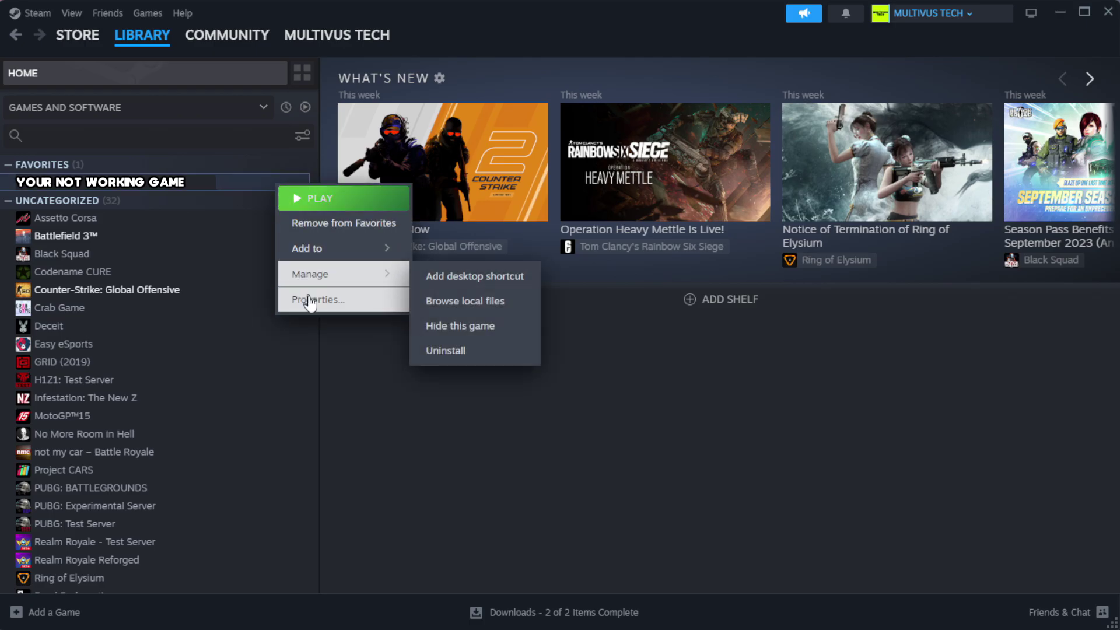
{"action": "left_click", "coordinate": [350, 305]}
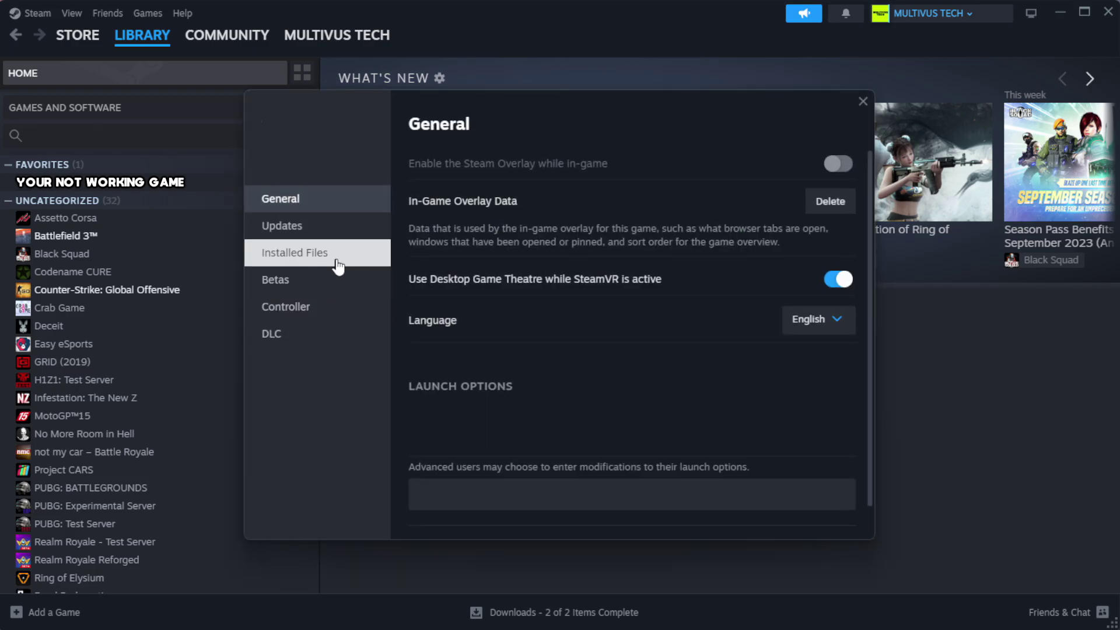
{"action": "left_click", "coordinate": [368, 266]}
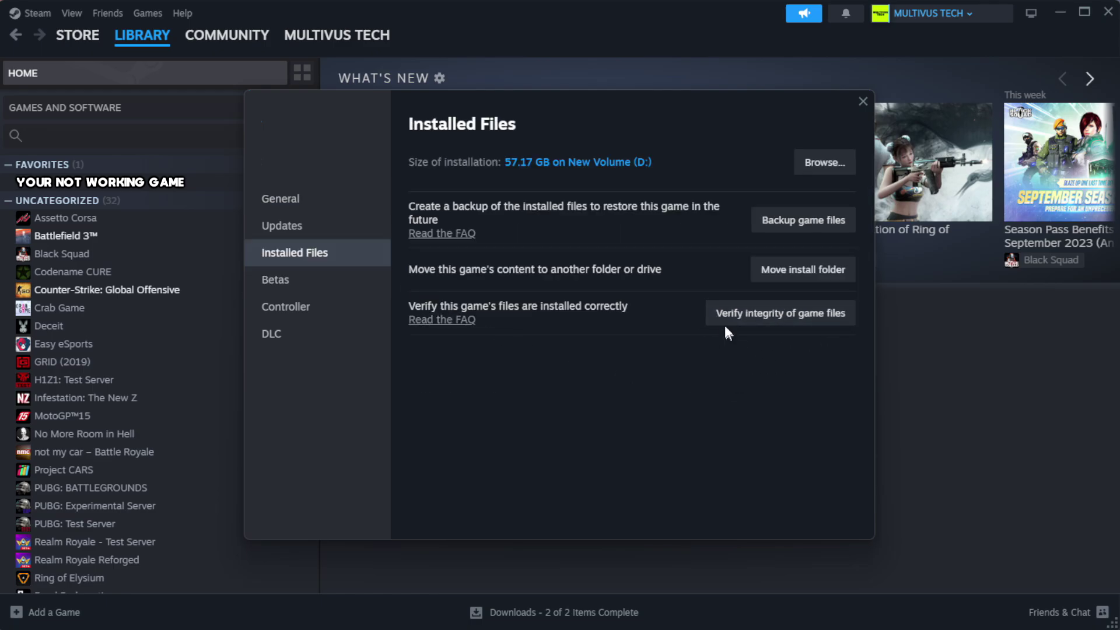
{"action": "left_click", "coordinate": [788, 318]}
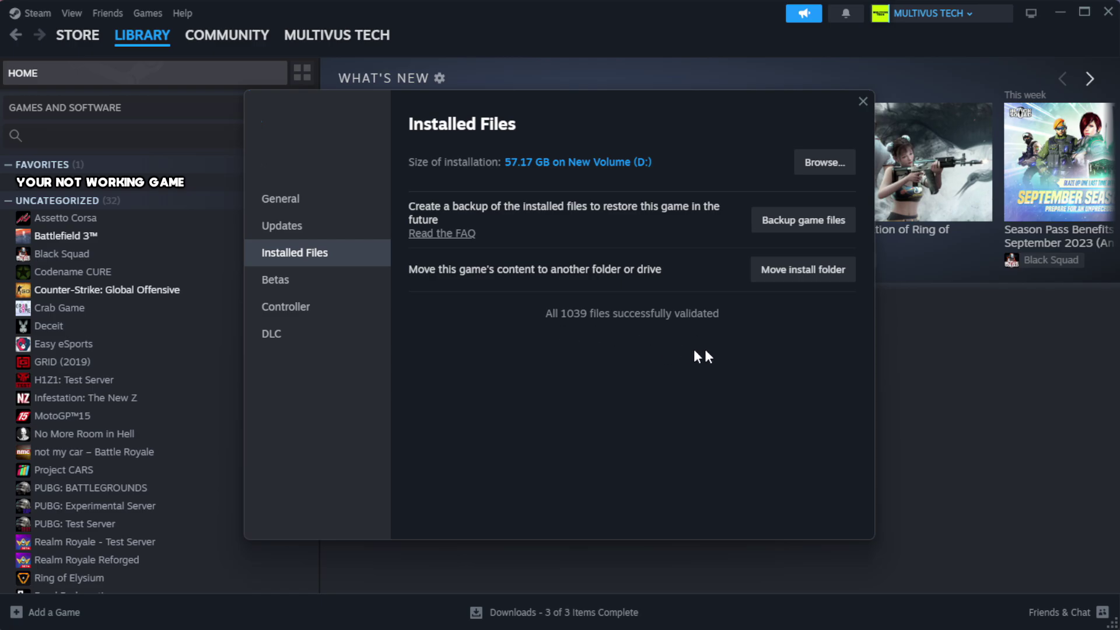
Browse to the game's install folder in File Explorer and open the properties of the YOUR NOT WORKING GAME shortcut.
{"action": "left_click", "coordinate": [823, 163]}
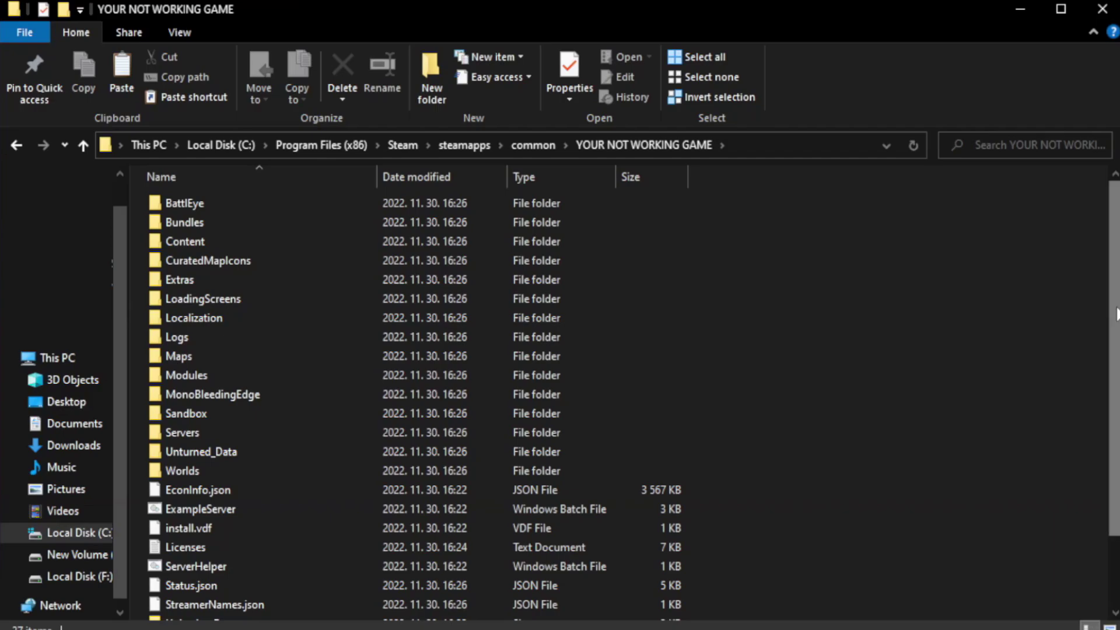
{"action": "left_click_drag", "start_coordinate": [1114, 348], "coordinate": [1117, 417]}
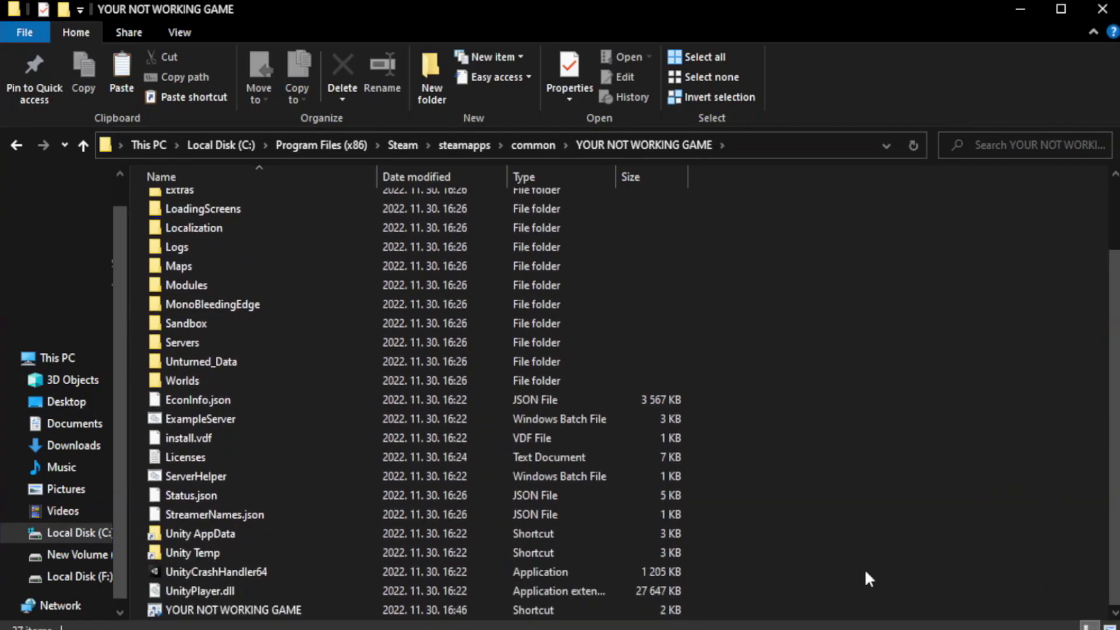
{"action": "left_click", "coordinate": [382, 610]}
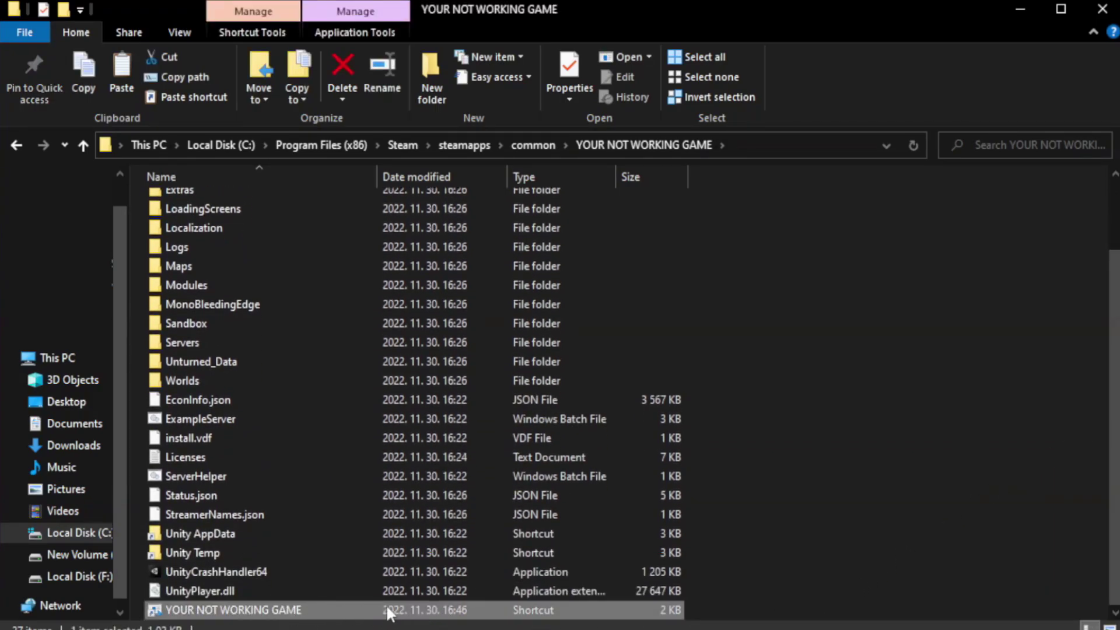
{"action": "right_click", "coordinate": [375, 613]}
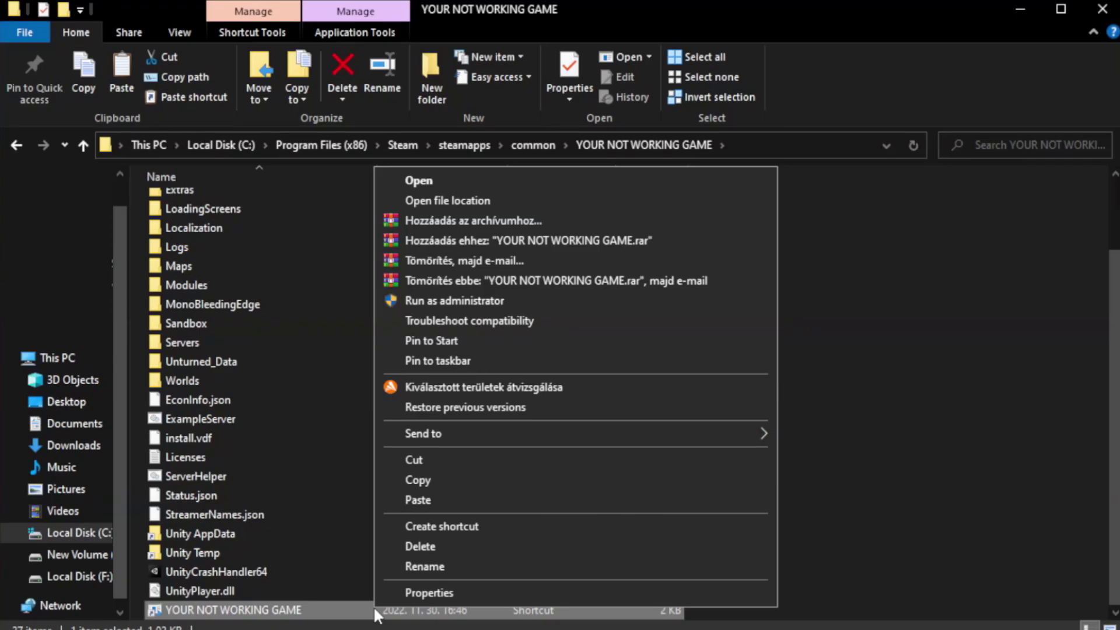
{"action": "left_click", "coordinate": [571, 590]}
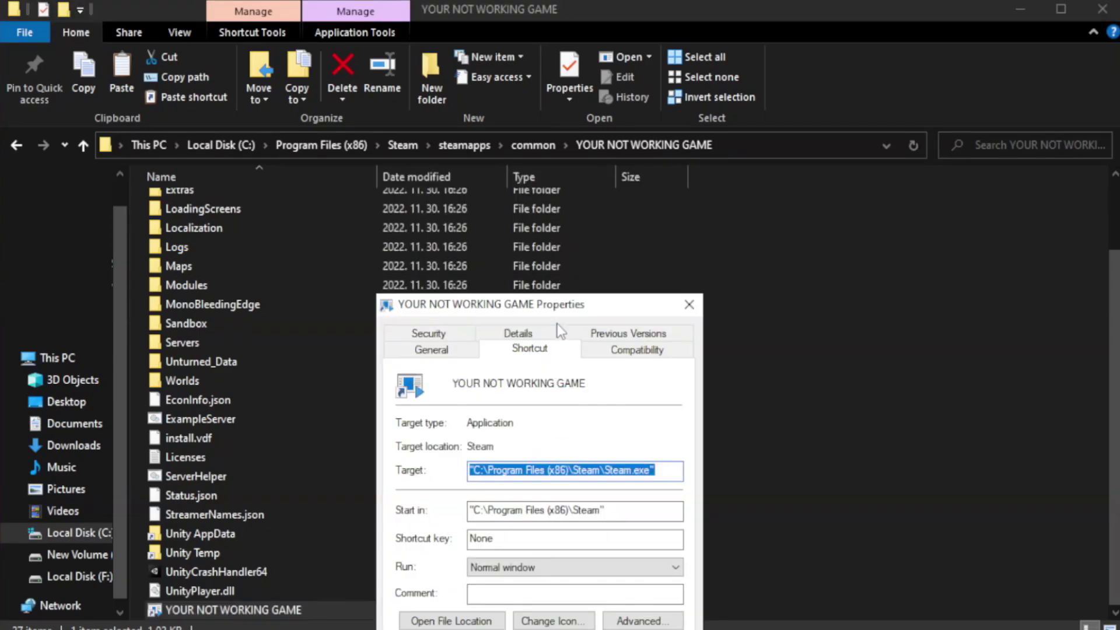
{"action": "left_click_drag", "start_coordinate": [560, 308], "coordinate": [562, 114]}
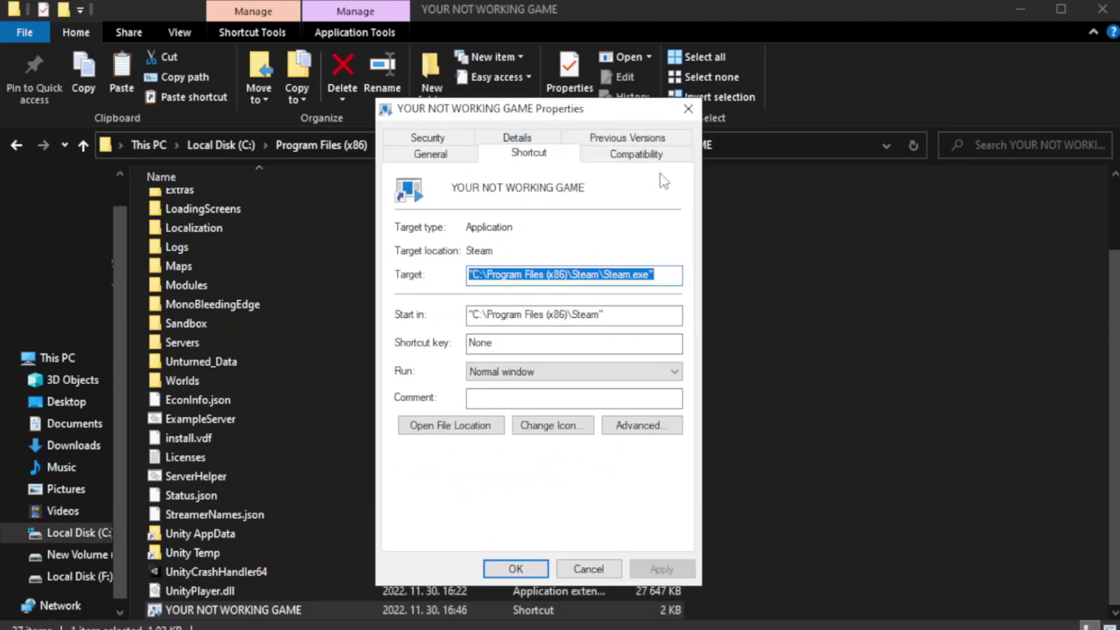
Enable compatibility mode for the game shortcut and choose Windows 8.
{"action": "left_click", "coordinate": [631, 158]}
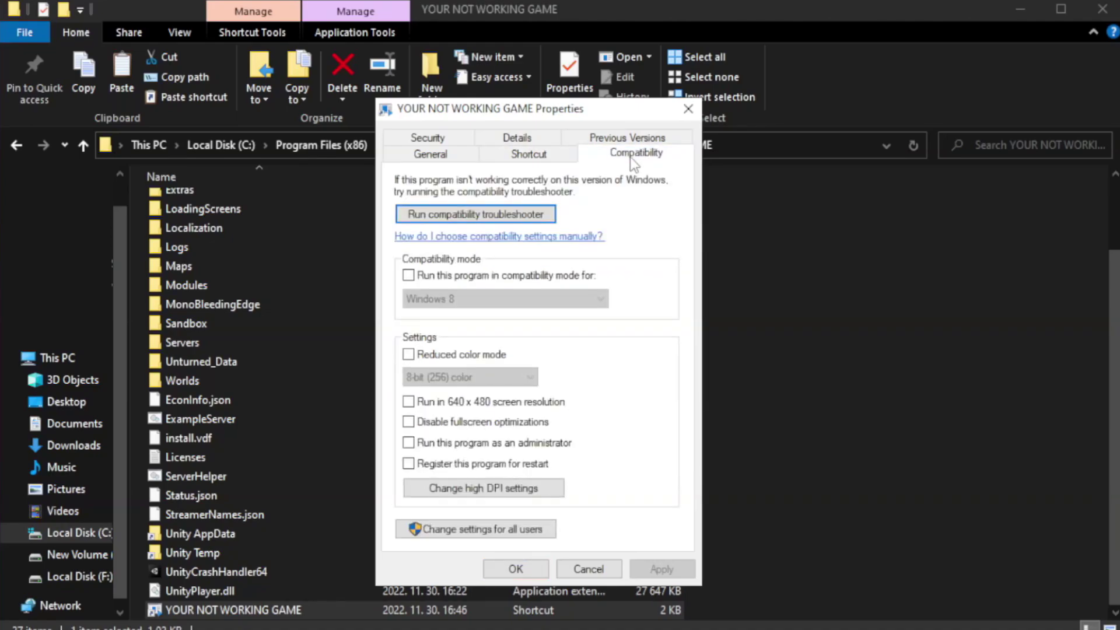
{"action": "left_click", "coordinate": [443, 276]}
{"action": "left_click", "coordinate": [479, 298]}
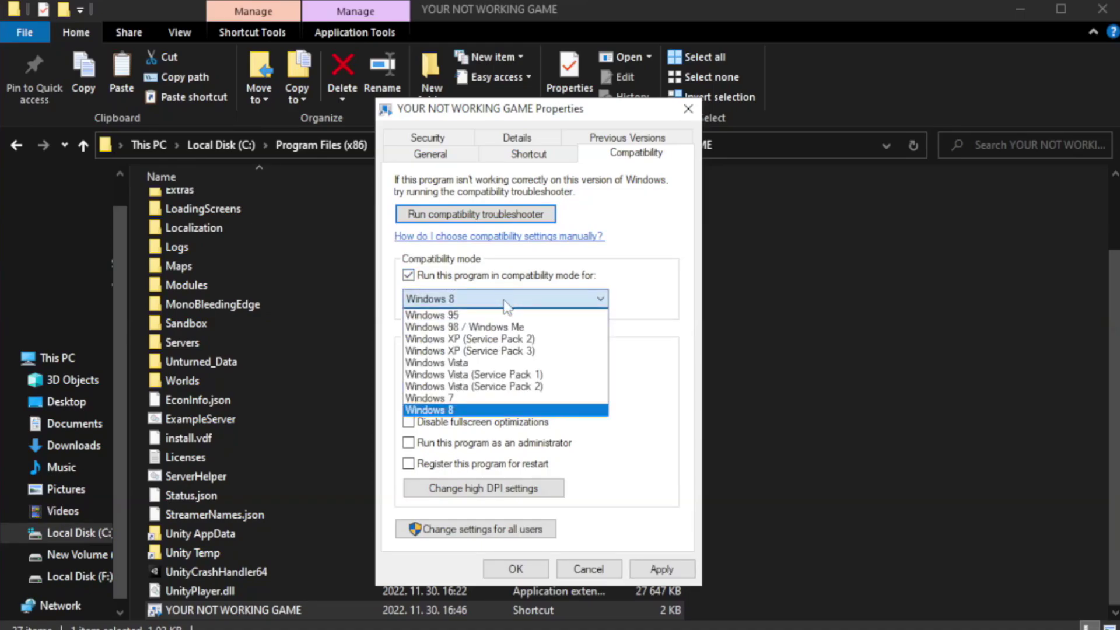
{"action": "left_click", "coordinate": [476, 410]}
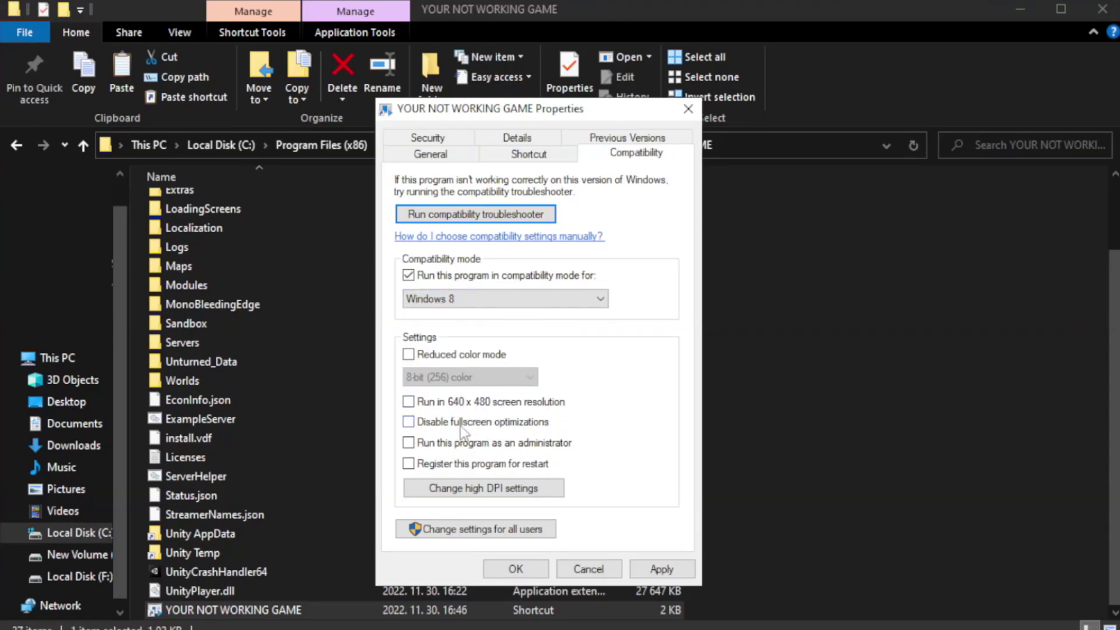
Disable fullscreen optimizations and enable running the game shortcut as an administrator, then apply the settings and close the properties.
{"action": "left_click", "coordinate": [437, 429]}
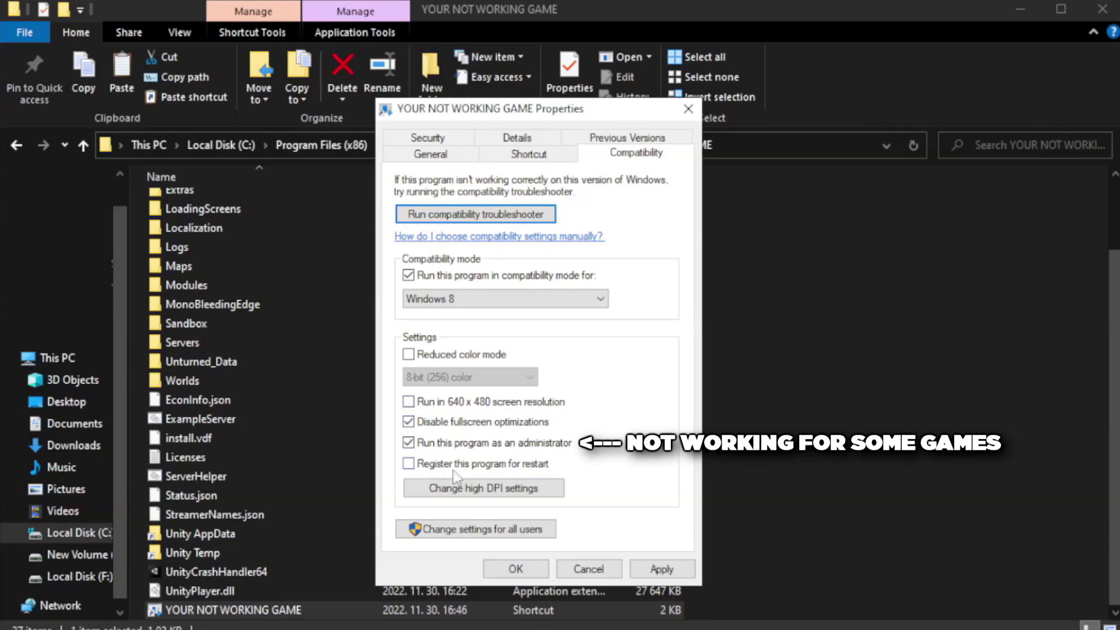
{"action": "left_click", "coordinate": [658, 577]}
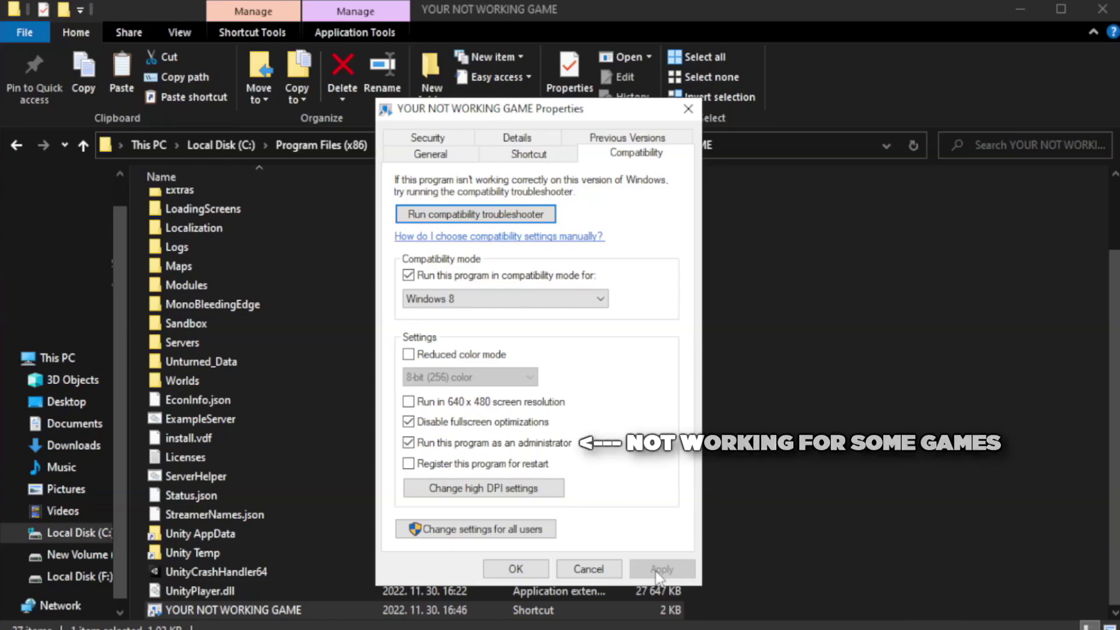
{"action": "left_click", "coordinate": [515, 569]}
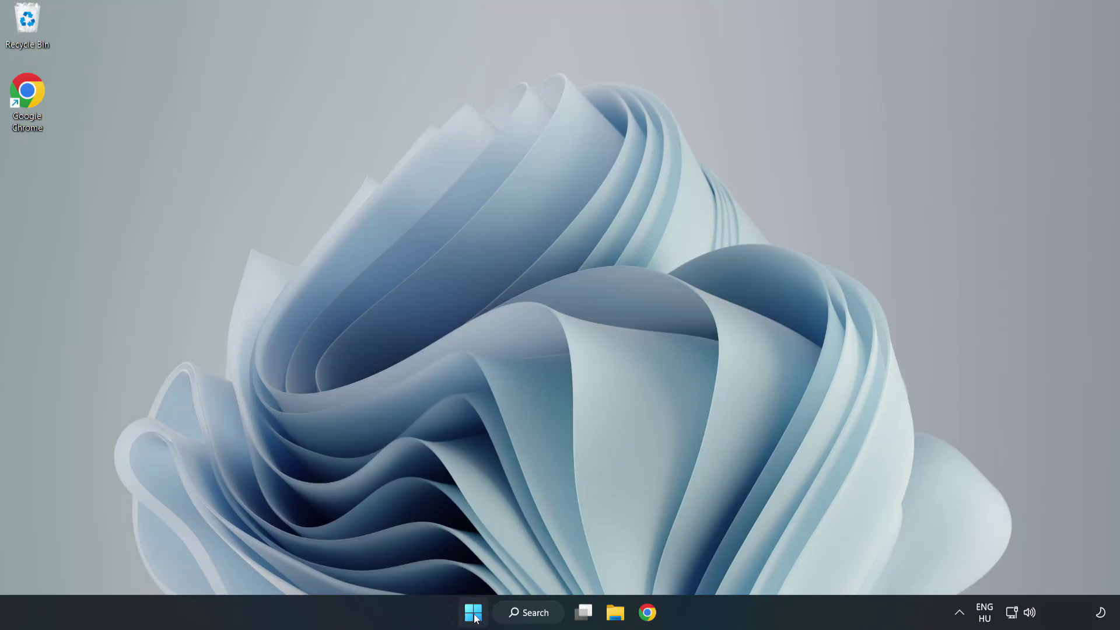
In Task Manager, disable Cortana and Microsoft Edge from launching at startup.
{"action": "right_click", "coordinate": [476, 619]}
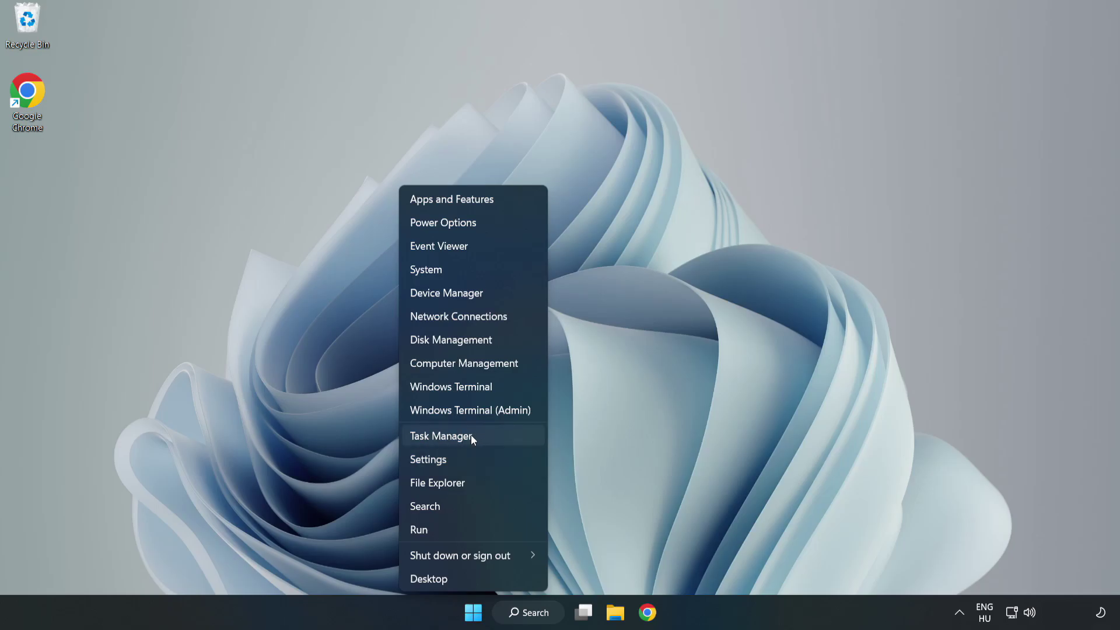
{"action": "left_click", "coordinate": [472, 439]}
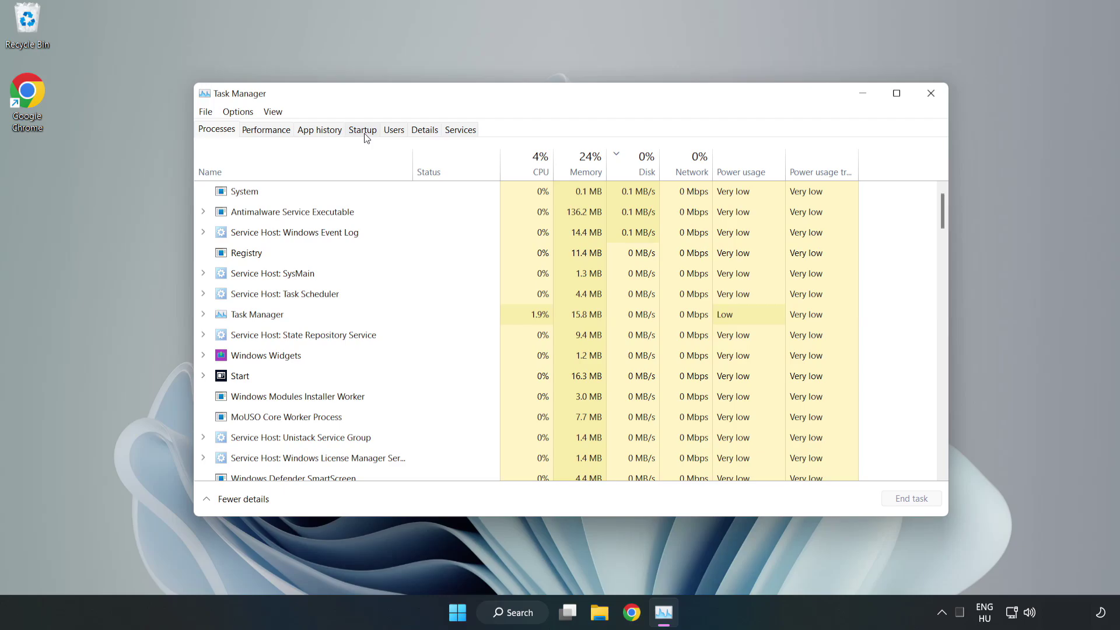
{"action": "left_click", "coordinate": [363, 130]}
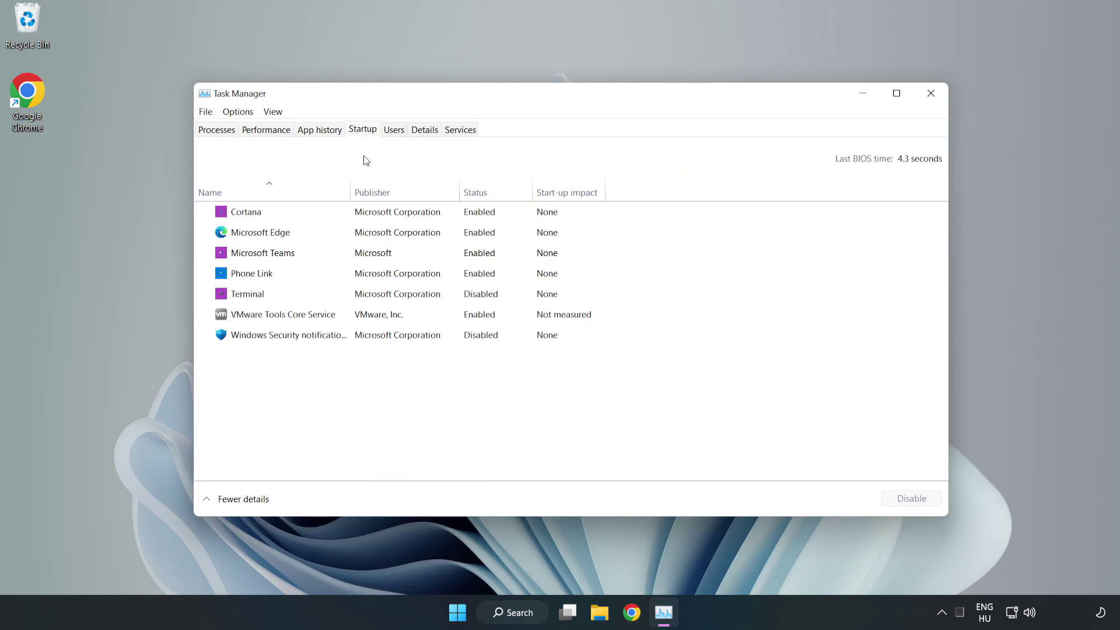
{"action": "left_click", "coordinate": [387, 220]}
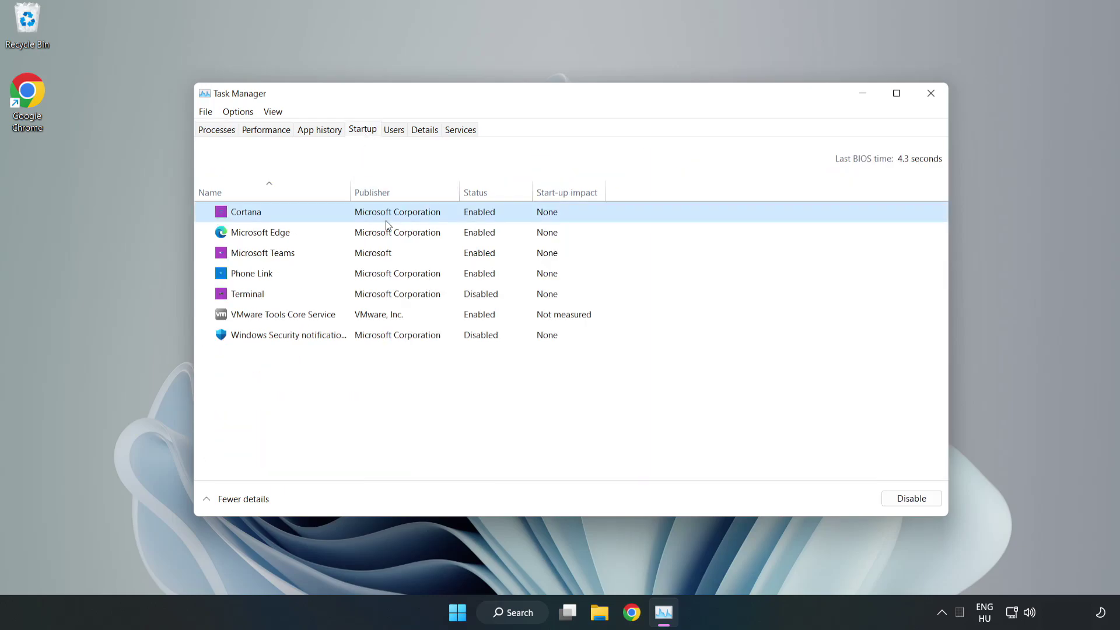
{"action": "left_click", "coordinate": [905, 500]}
{"action": "left_click", "coordinate": [487, 232]}
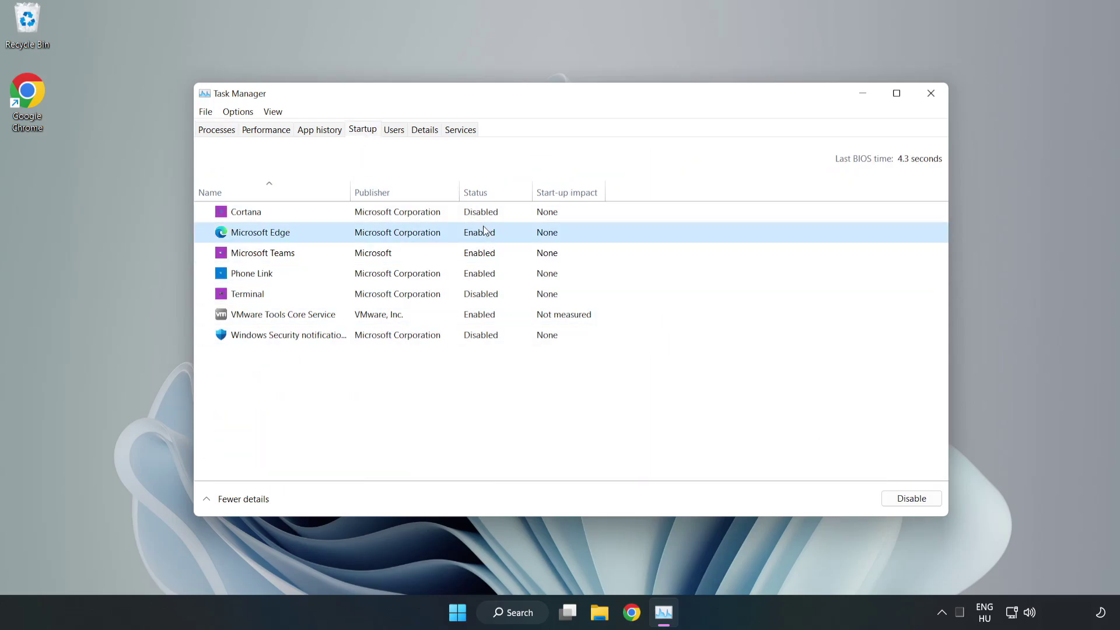
{"action": "left_click", "coordinate": [912, 500]}
Disable Microsoft Teams and Phone Link as startup apps, then close Task Manager.
{"action": "left_click", "coordinate": [390, 256]}
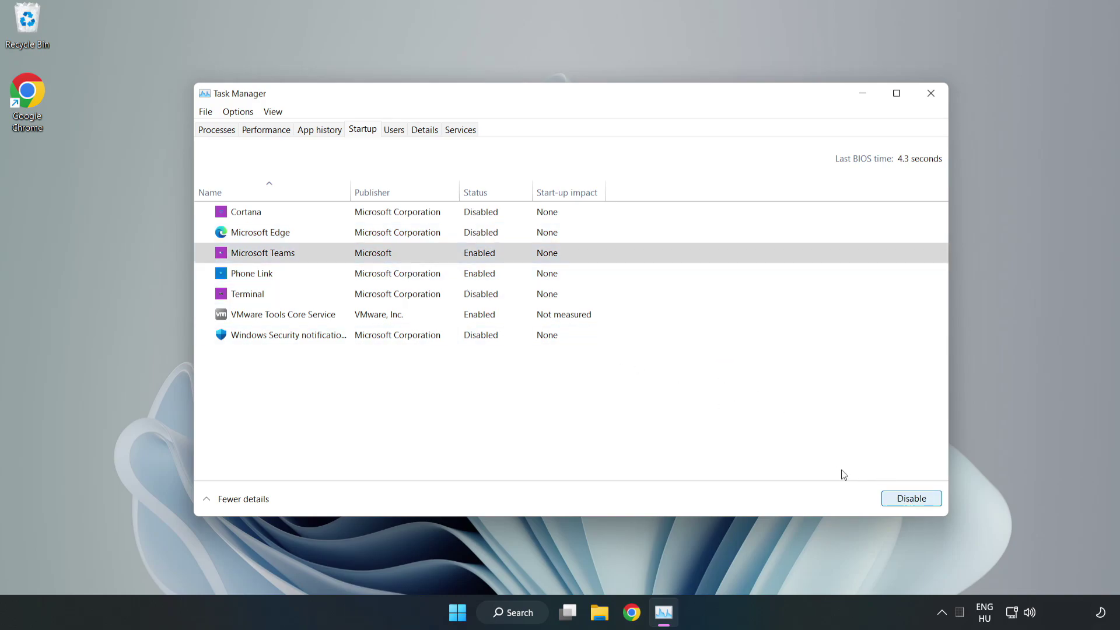
{"action": "left_click", "coordinate": [910, 499]}
{"action": "left_click", "coordinate": [374, 274]}
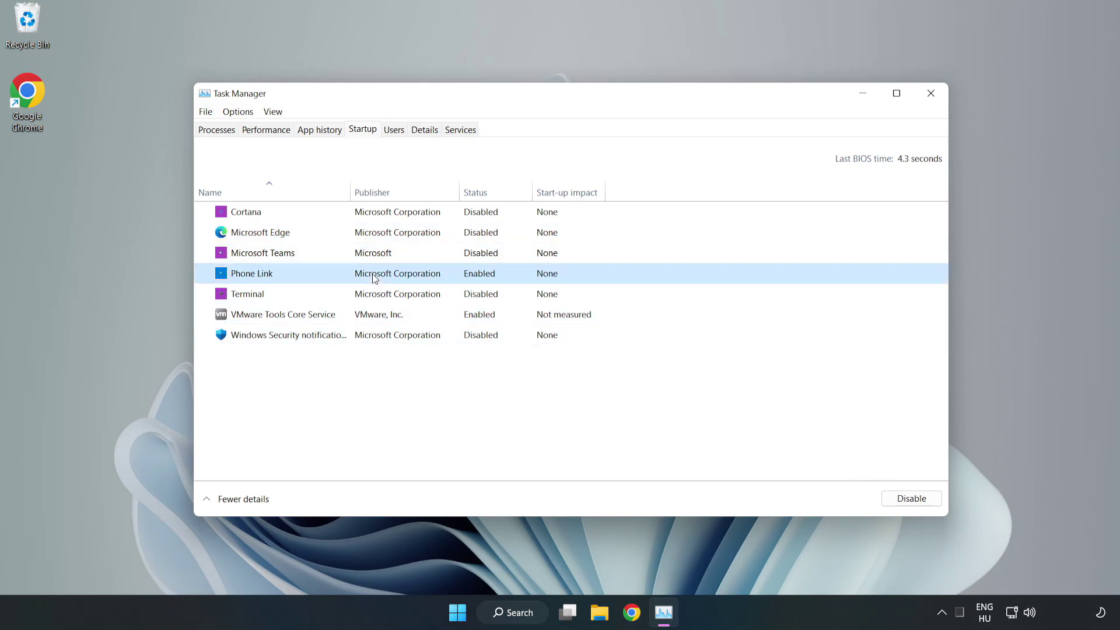
{"action": "left_click", "coordinate": [932, 505]}
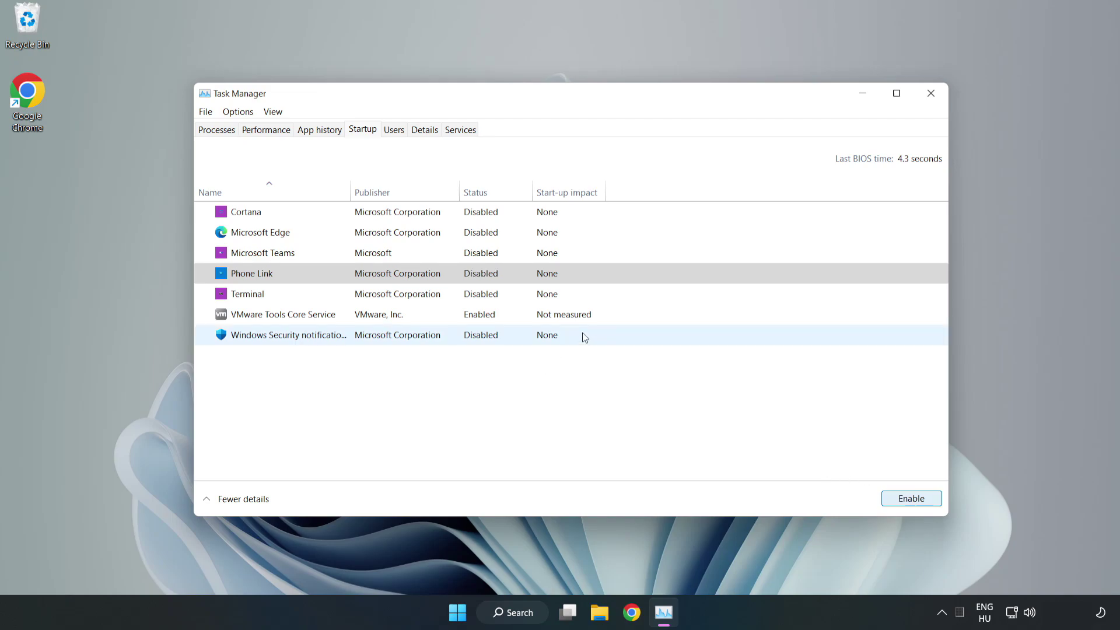
{"action": "left_click", "coordinate": [932, 95]}
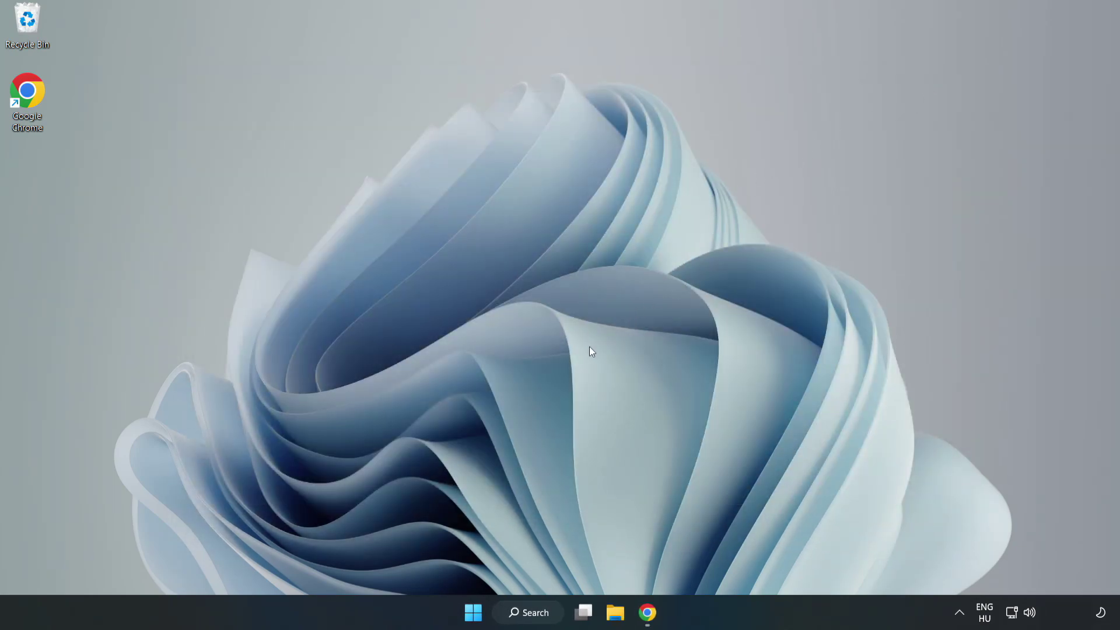
Switch to Chrome and download the DirectX End-User Runtime Web Installer from the Microsoft Download Center page.
{"action": "left_click", "coordinate": [645, 621]}
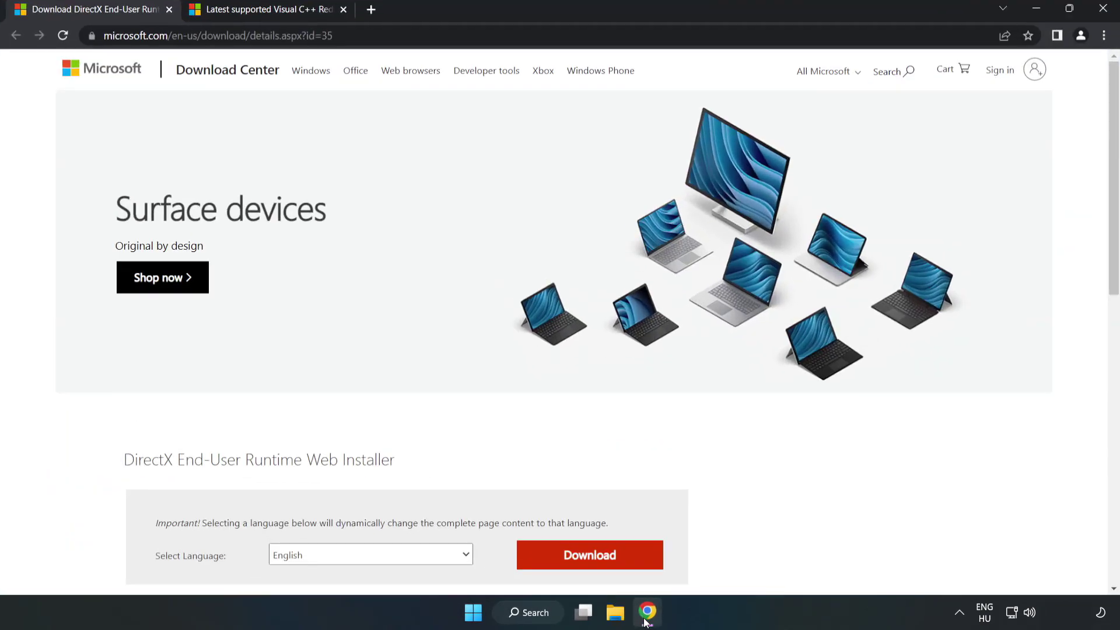
{"action": "left_click", "coordinate": [347, 36]}
{"action": "left_click", "coordinate": [387, 35]}
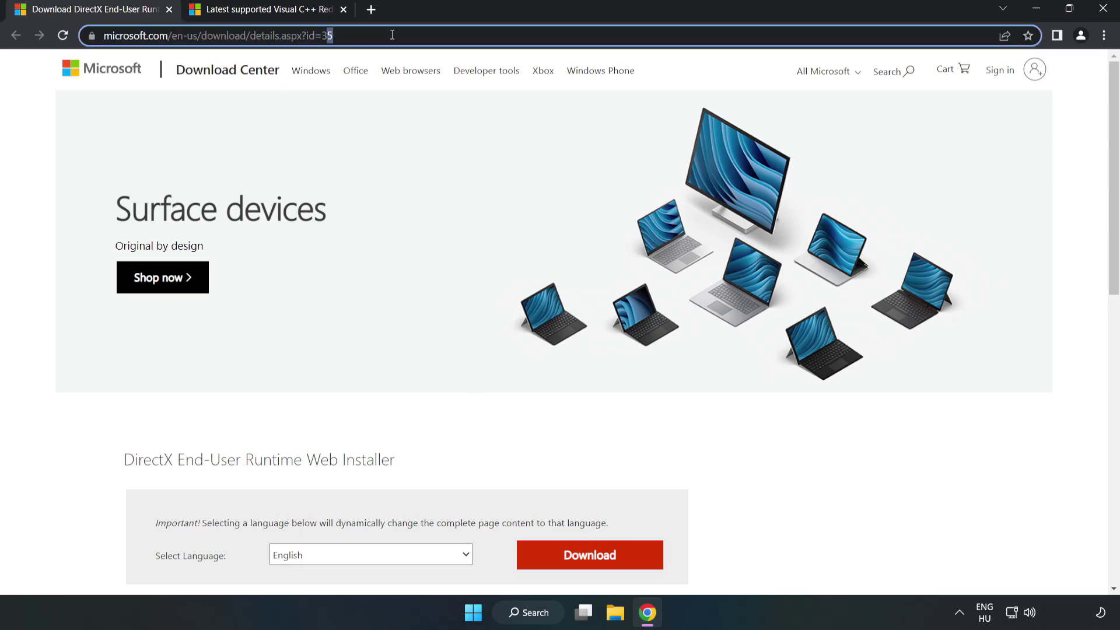
{"action": "left_click", "coordinate": [44, 128]}
{"action": "scroll", "coordinate": [43, 134], "scroll_direction": "down", "scroll_amount": 3}
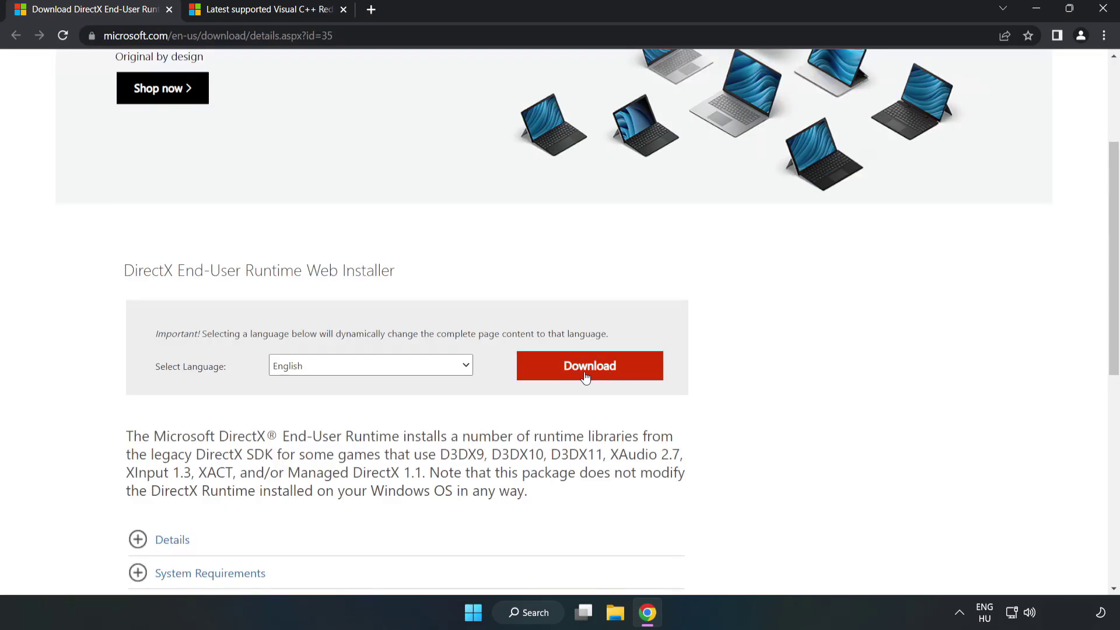
{"action": "left_click", "coordinate": [595, 376]}
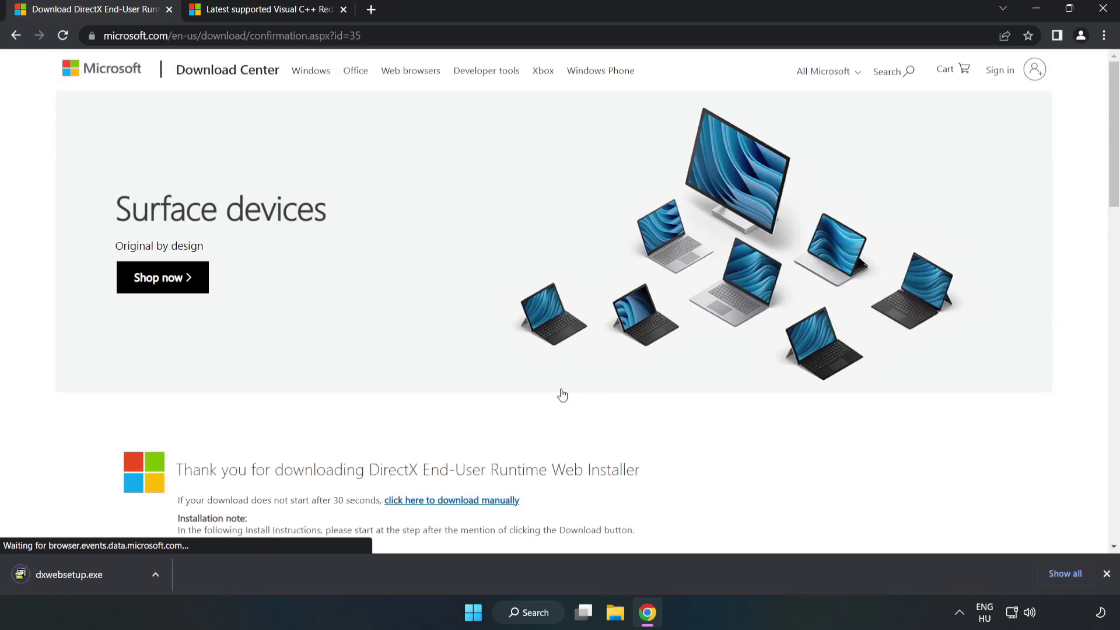
Run dxwebsetup.exe, accept the license agreement and complete the DirectX setup wizard.
{"action": "left_click", "coordinate": [82, 575]}
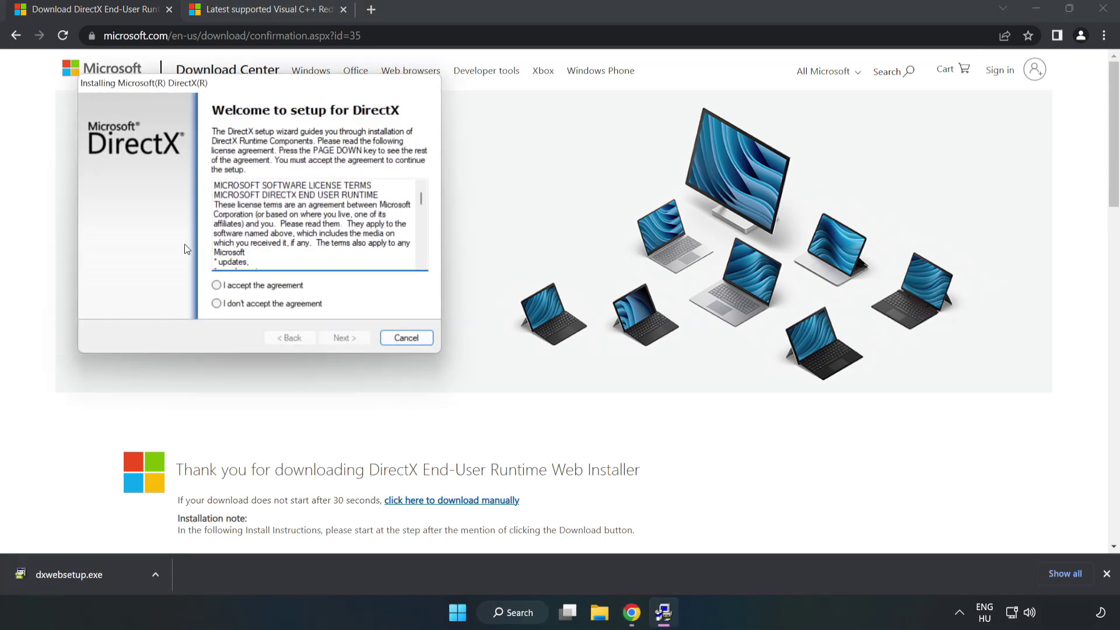
{"action": "left_click_drag", "start_coordinate": [256, 90], "coordinate": [546, 188]}
{"action": "left_click_drag", "start_coordinate": [712, 297], "coordinate": [704, 360]}
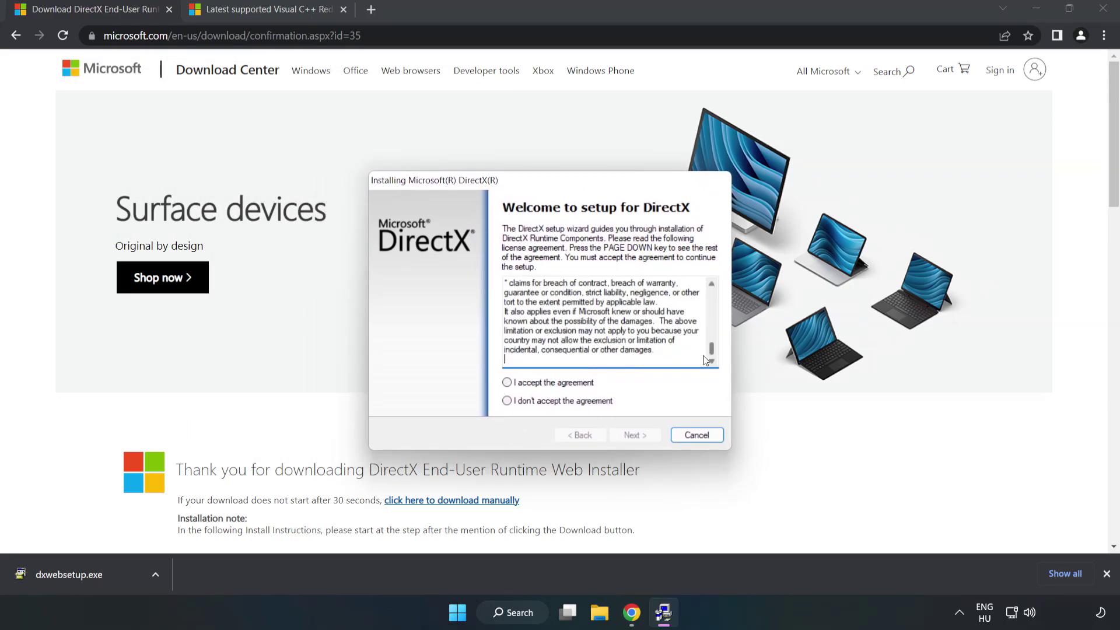
{"action": "left_click", "coordinate": [505, 382]}
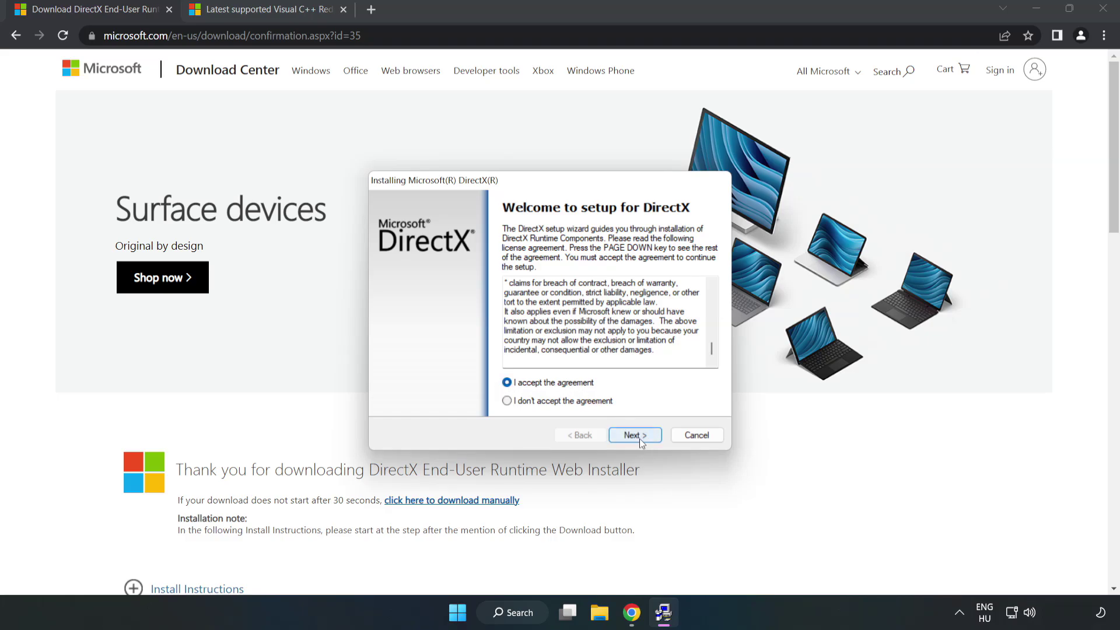
{"action": "left_click", "coordinate": [640, 438]}
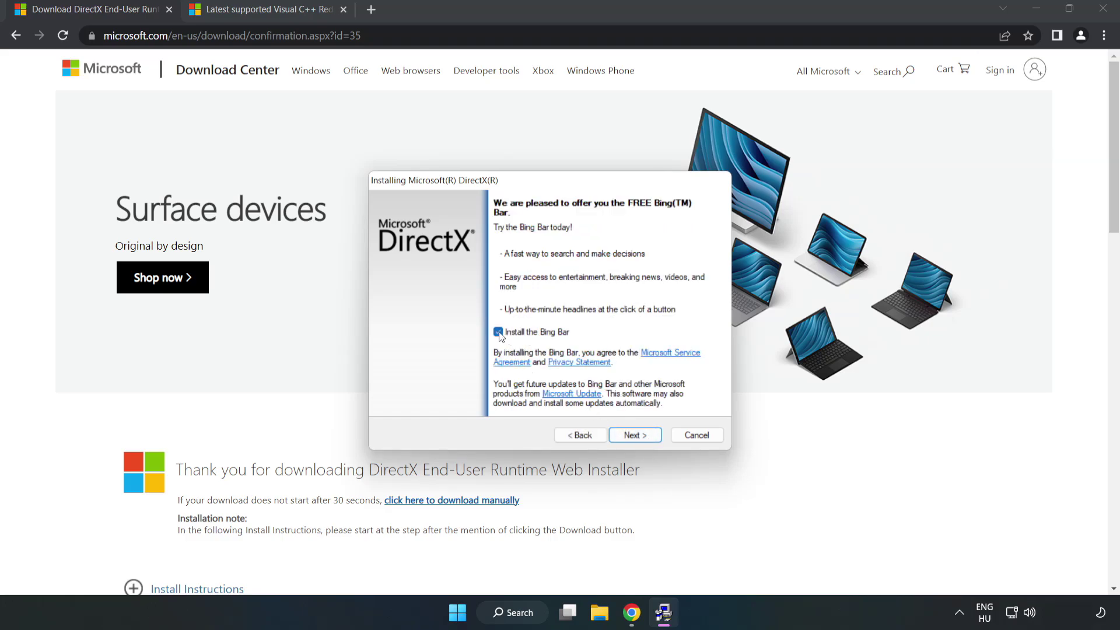
{"action": "left_click", "coordinate": [644, 437]}
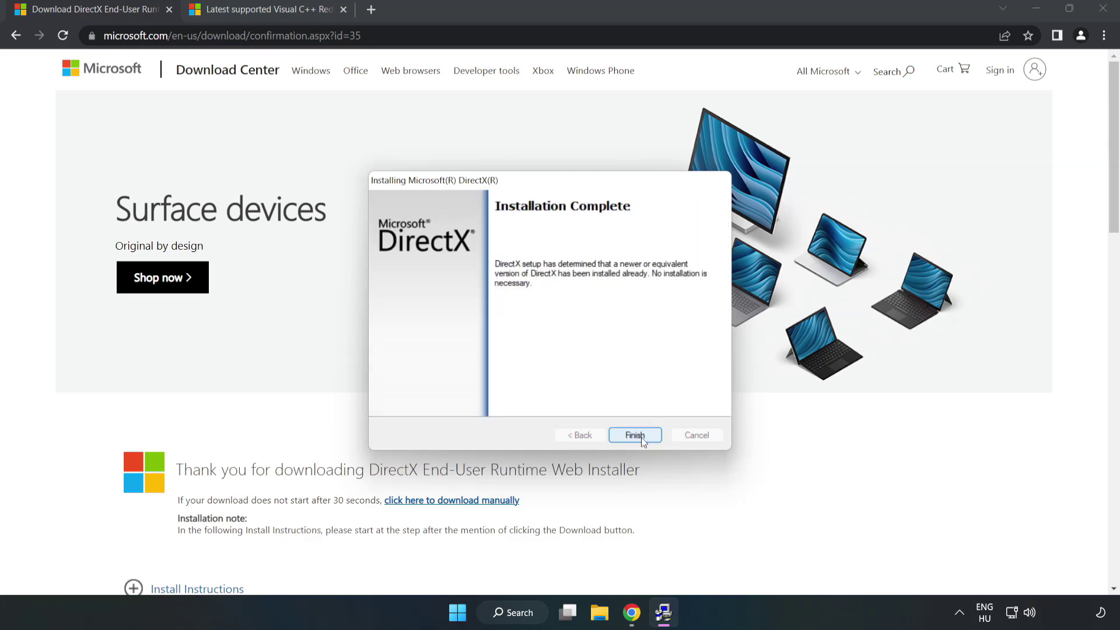
{"action": "left_click", "coordinate": [635, 436]}
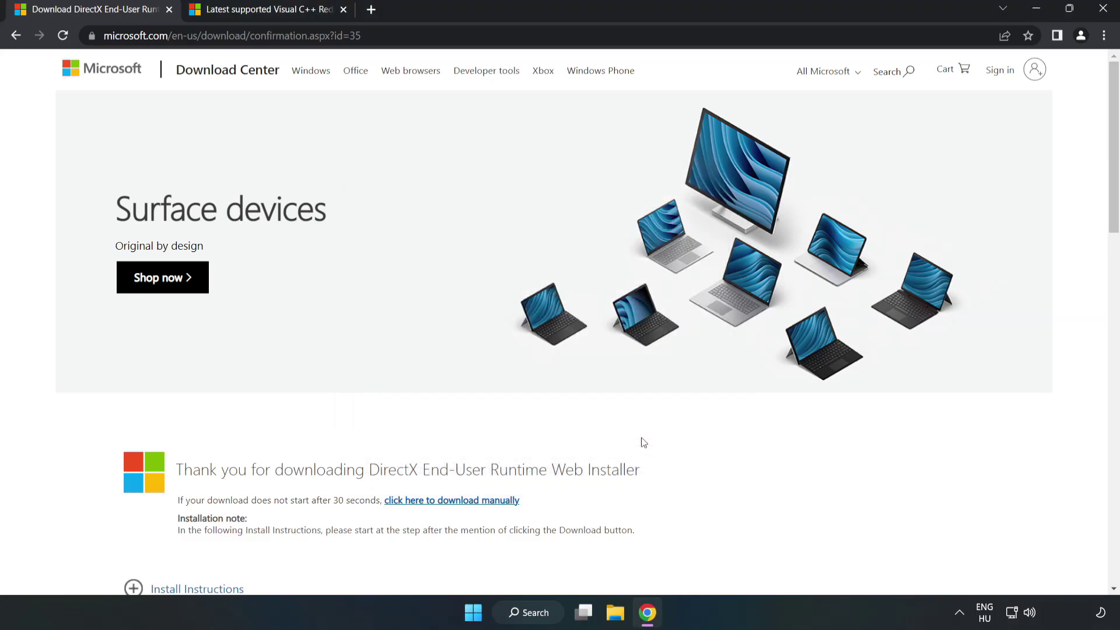
Close the DirectX page and download the ARM64, X86 and X64 Visual C++ Redistributables for Visual Studio 2015, 2017, 2019 and 2022.
{"action": "left_click", "coordinate": [169, 10]}
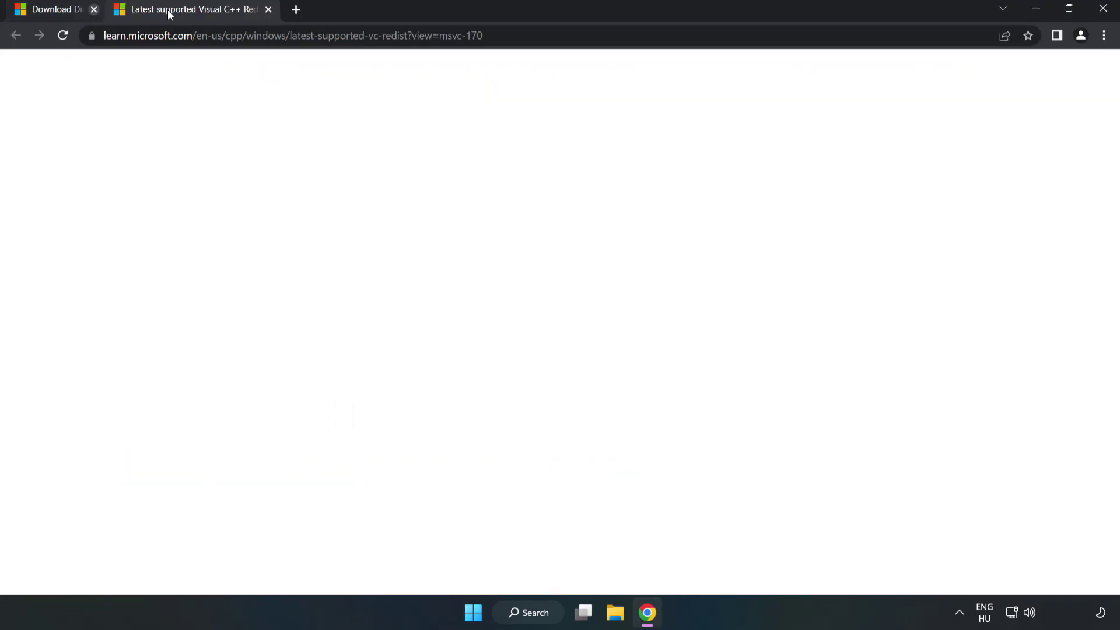
{"action": "left_click_drag", "start_coordinate": [484, 35], "coordinate": [385, 36]}
{"action": "left_click", "coordinate": [438, 36]}
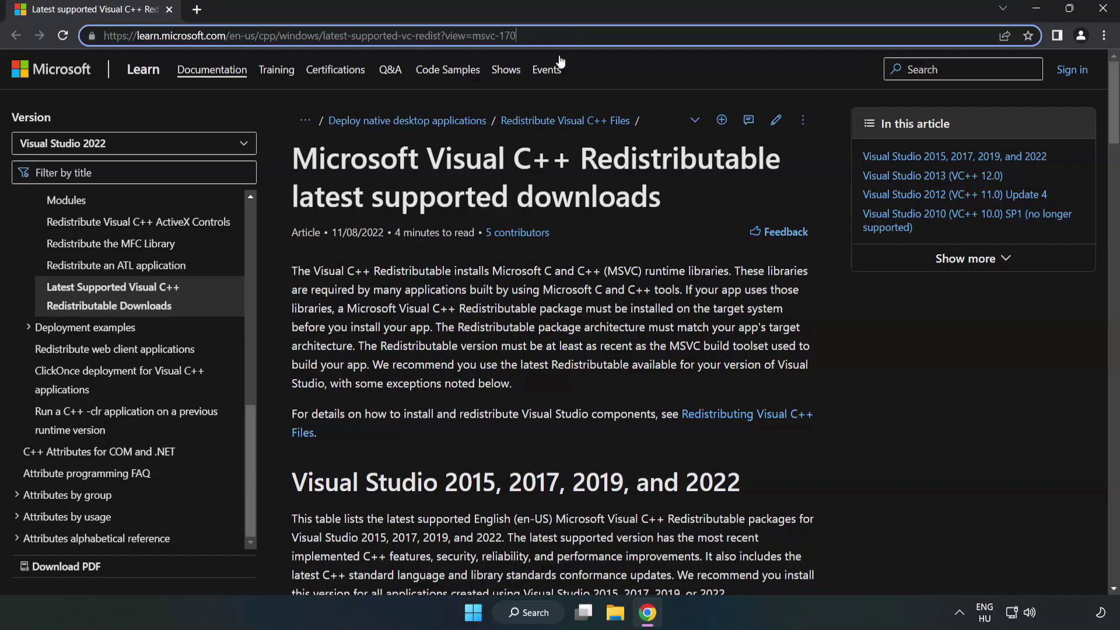
{"action": "left_click", "coordinate": [446, 209]}
{"action": "scroll", "coordinate": [446, 209], "scroll_direction": "down", "scroll_amount": 6}
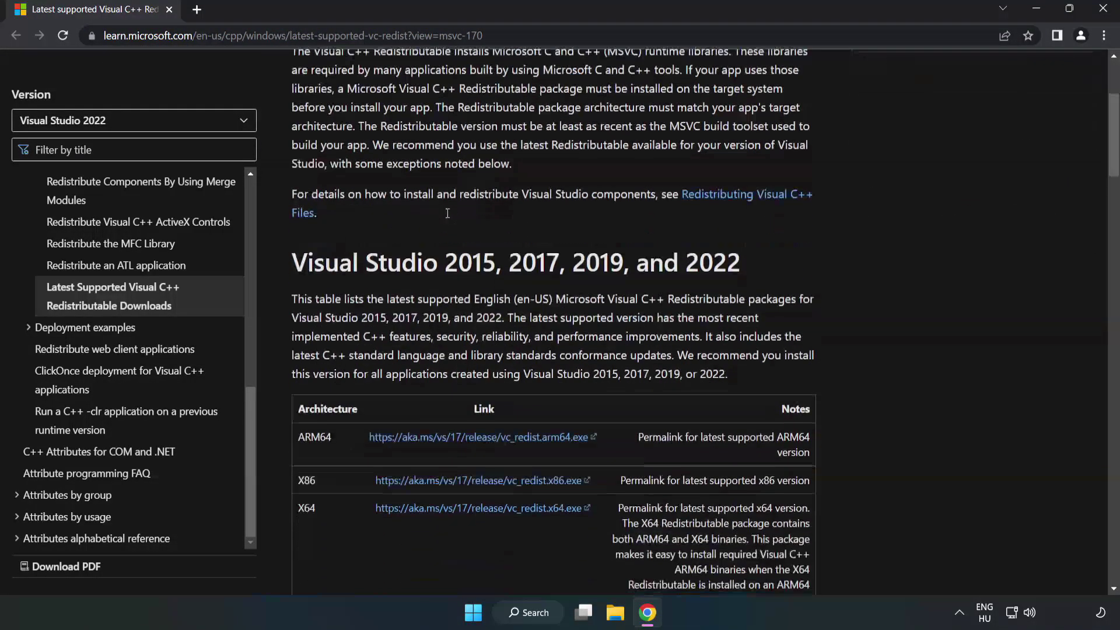
{"action": "scroll", "coordinate": [450, 216], "scroll_direction": "down", "scroll_amount": 1}
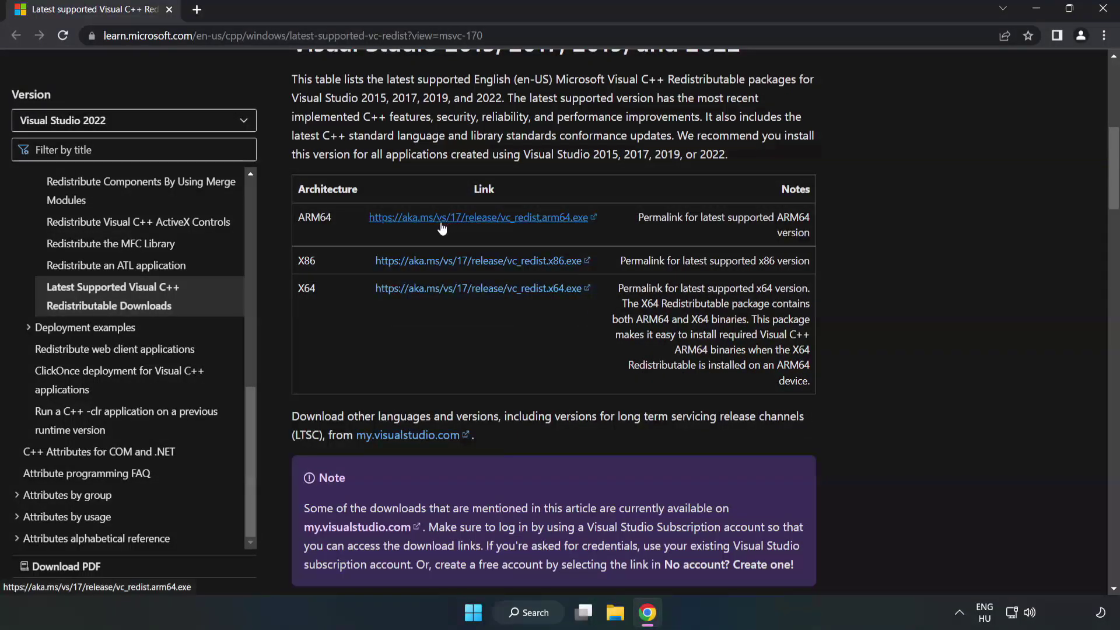
{"action": "scroll", "coordinate": [450, 216], "scroll_direction": "up", "scroll_amount": 1}
{"action": "left_click_drag", "start_coordinate": [294, 115], "coordinate": [740, 118]}
{"action": "left_click", "coordinate": [710, 143]}
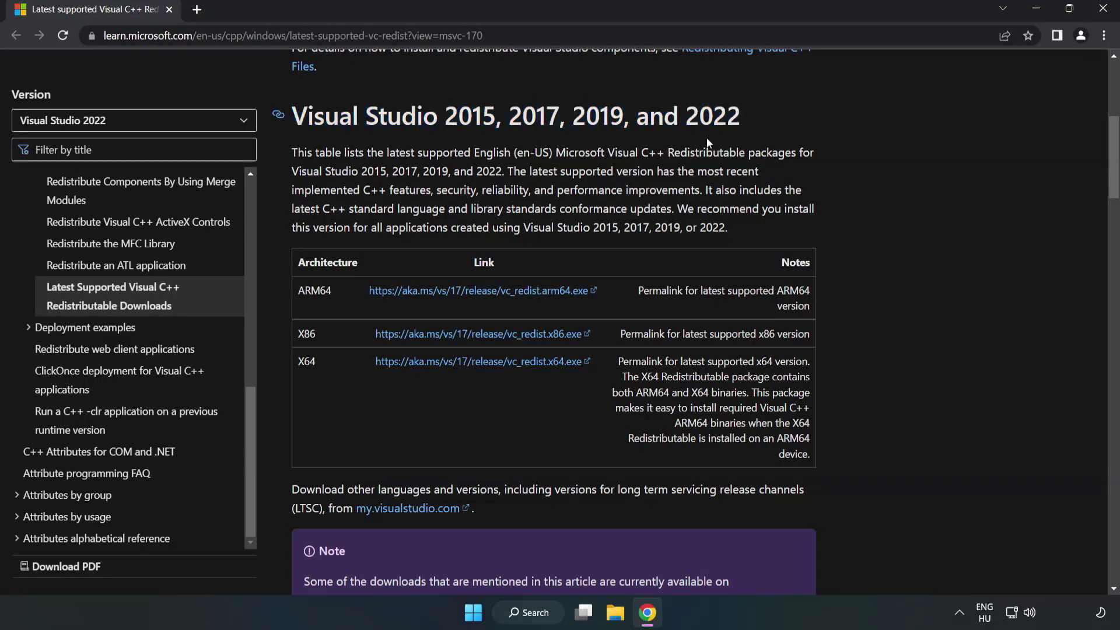
{"action": "left_click", "coordinate": [458, 291]}
{"action": "left_click", "coordinate": [456, 343]}
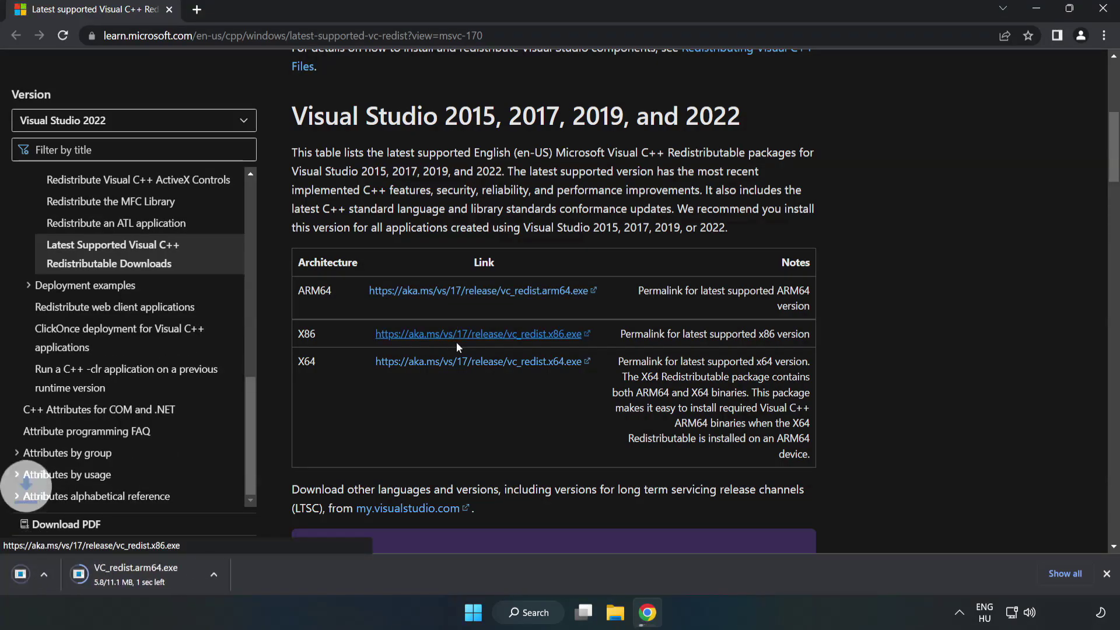
{"action": "left_click", "coordinate": [471, 363]}
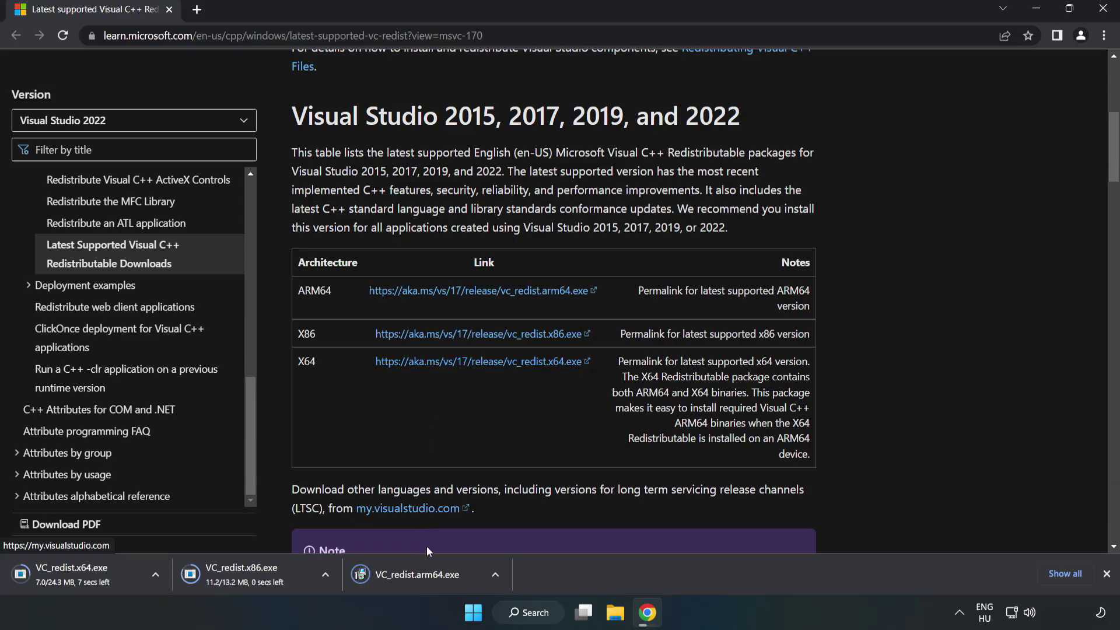
Try to install VC_redist.arm64.exe with the license terms accepted, then close its setup window.
{"action": "left_click", "coordinate": [427, 575]}
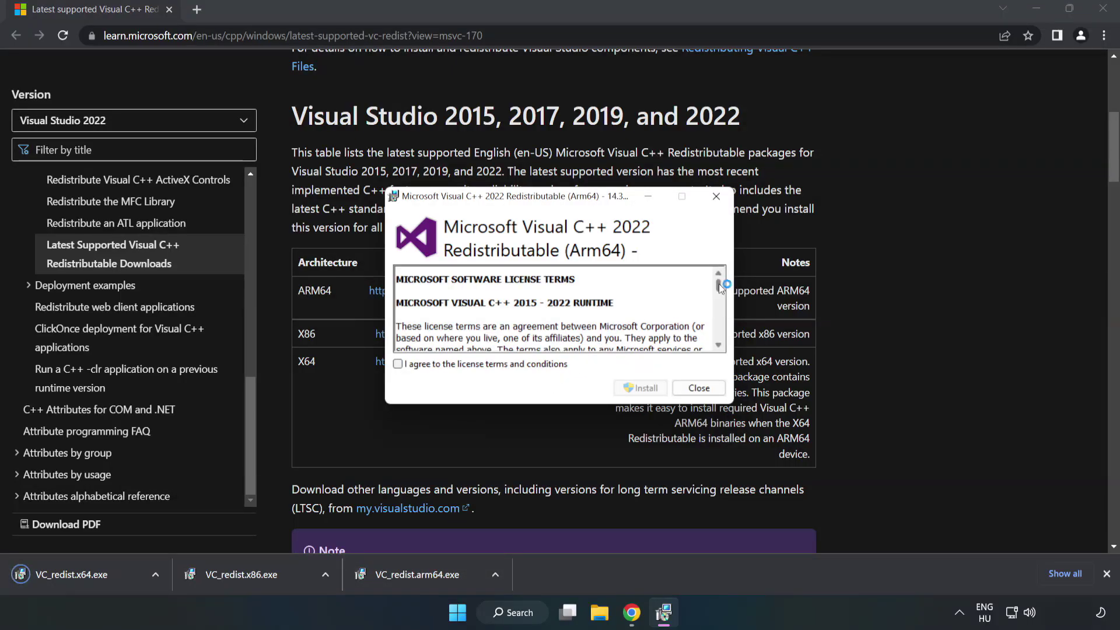
{"action": "left_click_drag", "start_coordinate": [719, 284], "coordinate": [721, 344]}
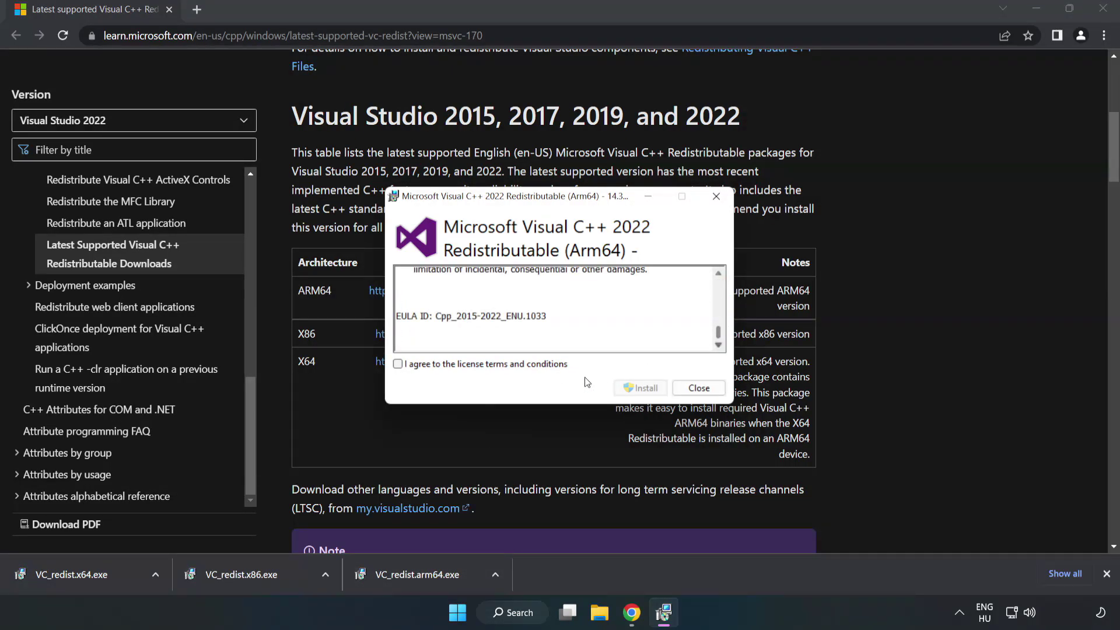
{"action": "left_click", "coordinate": [398, 364]}
{"action": "left_click", "coordinate": [642, 389]}
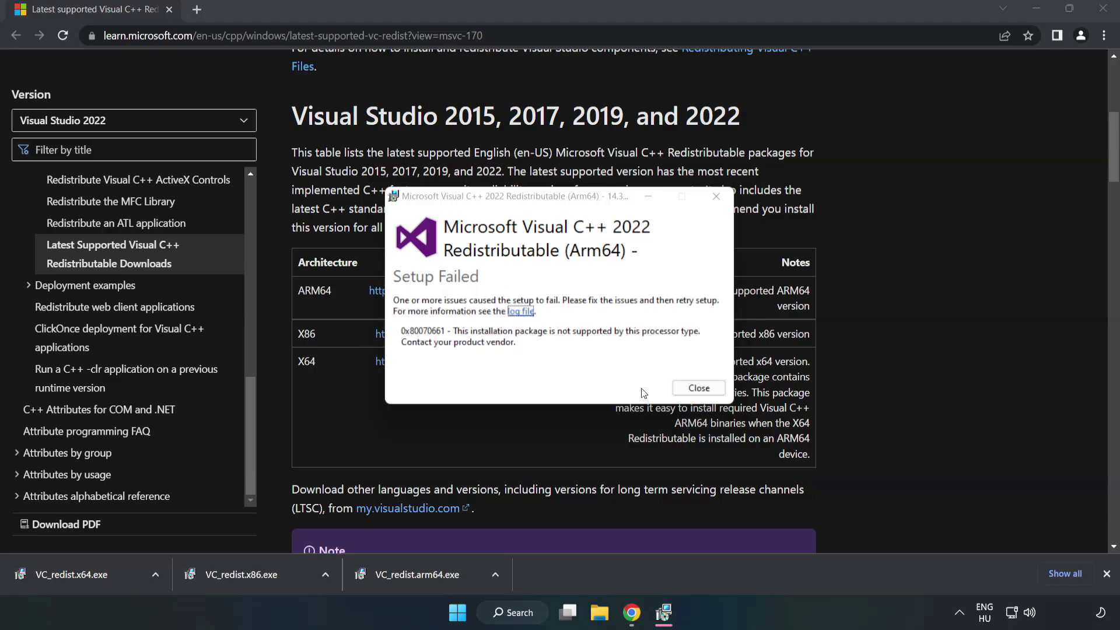
{"action": "left_click", "coordinate": [695, 388]}
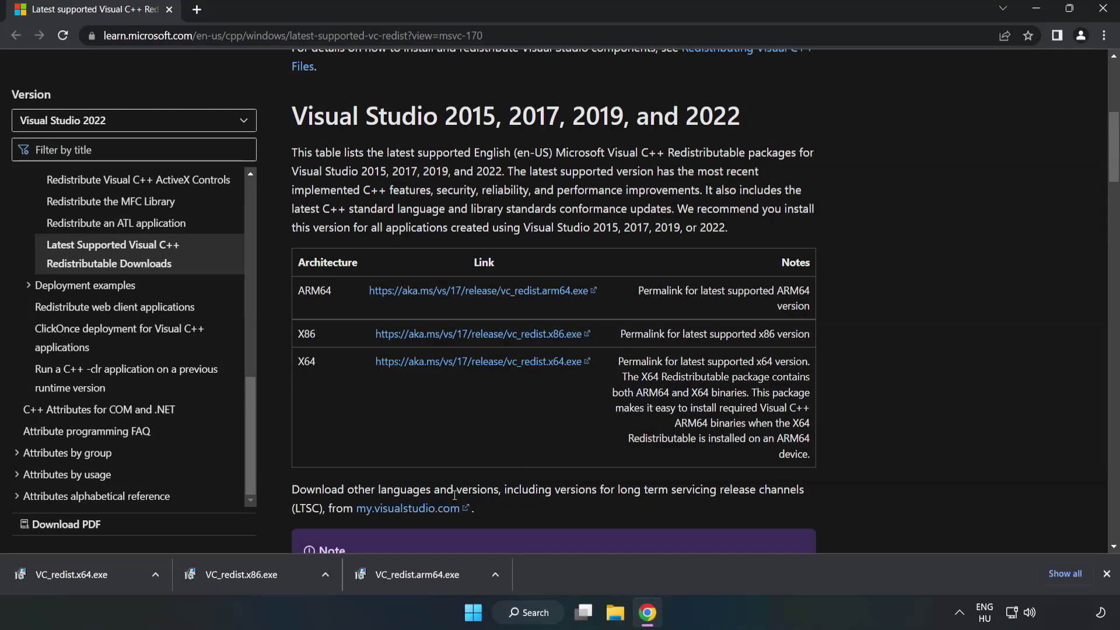
Install VC_redist.x86.exe with the license terms accepted and close its setup window.
{"action": "left_click", "coordinate": [249, 574]}
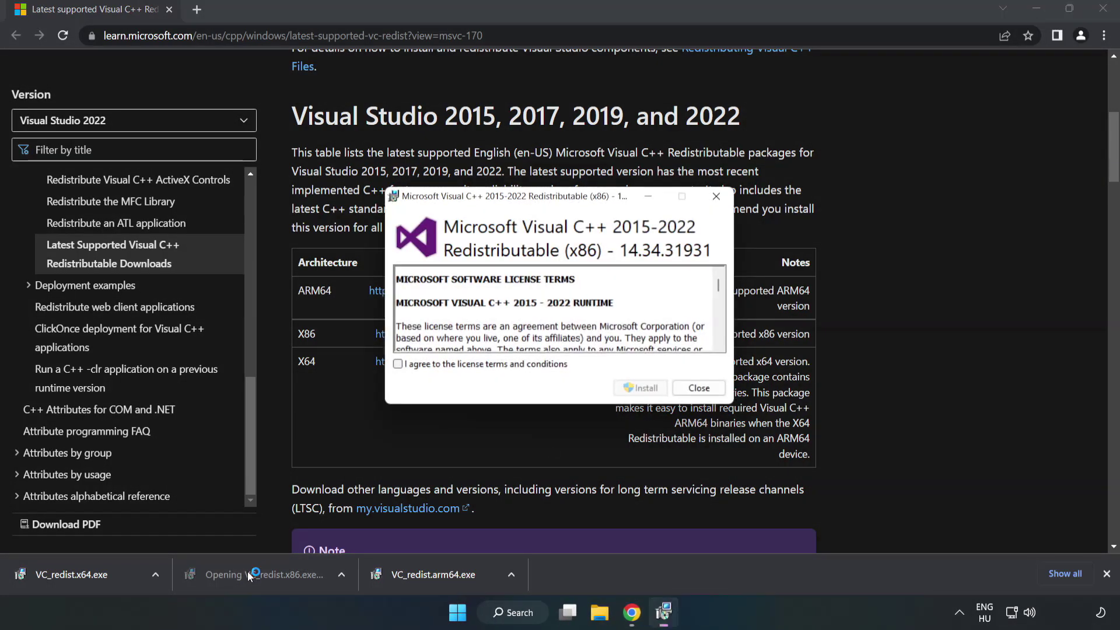
{"action": "left_click_drag", "start_coordinate": [717, 290], "coordinate": [718, 334]}
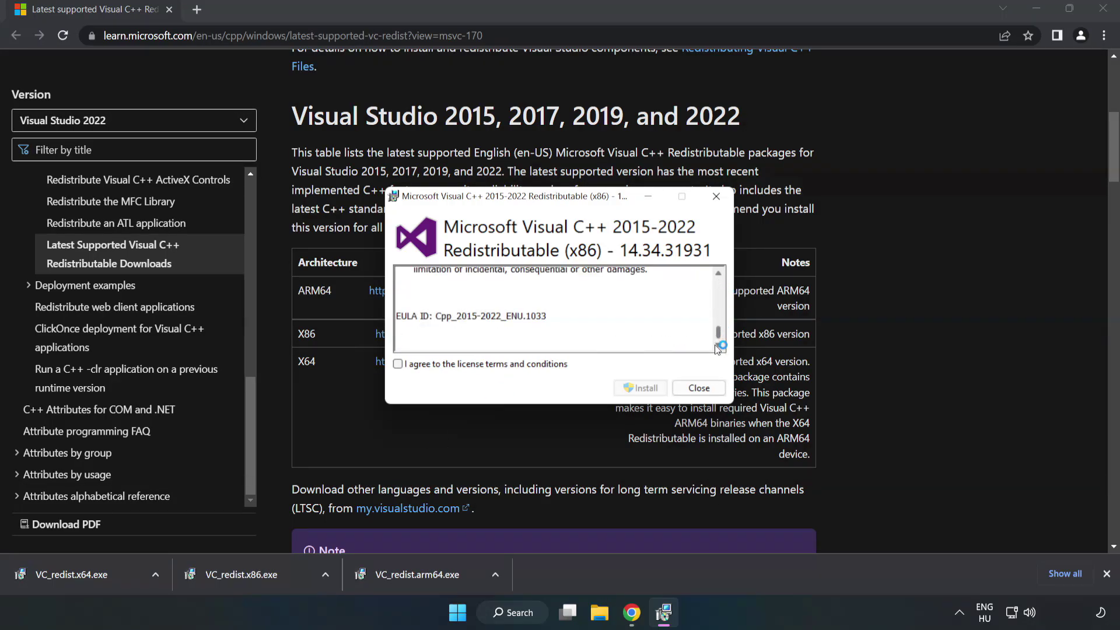
{"action": "left_click", "coordinate": [398, 364]}
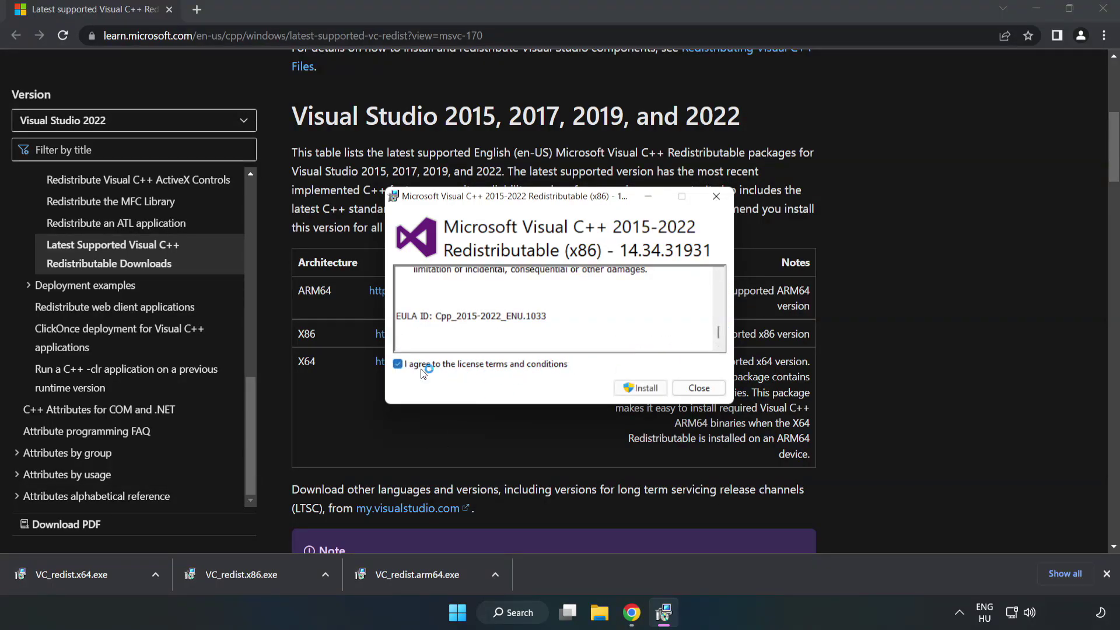
{"action": "left_click", "coordinate": [635, 388]}
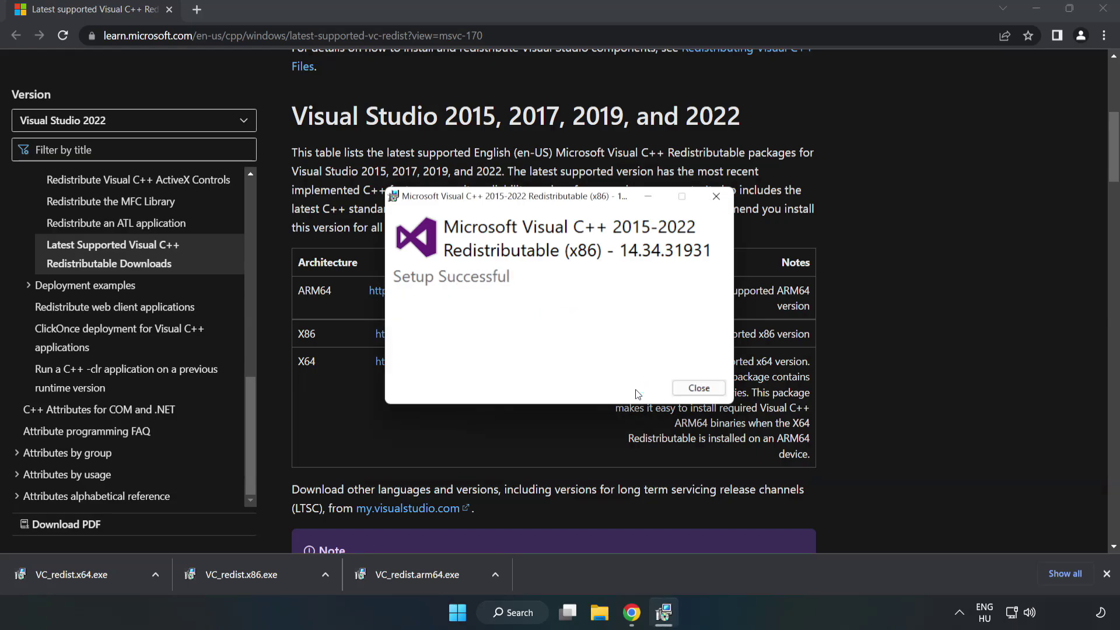
{"action": "left_click", "coordinate": [699, 388]}
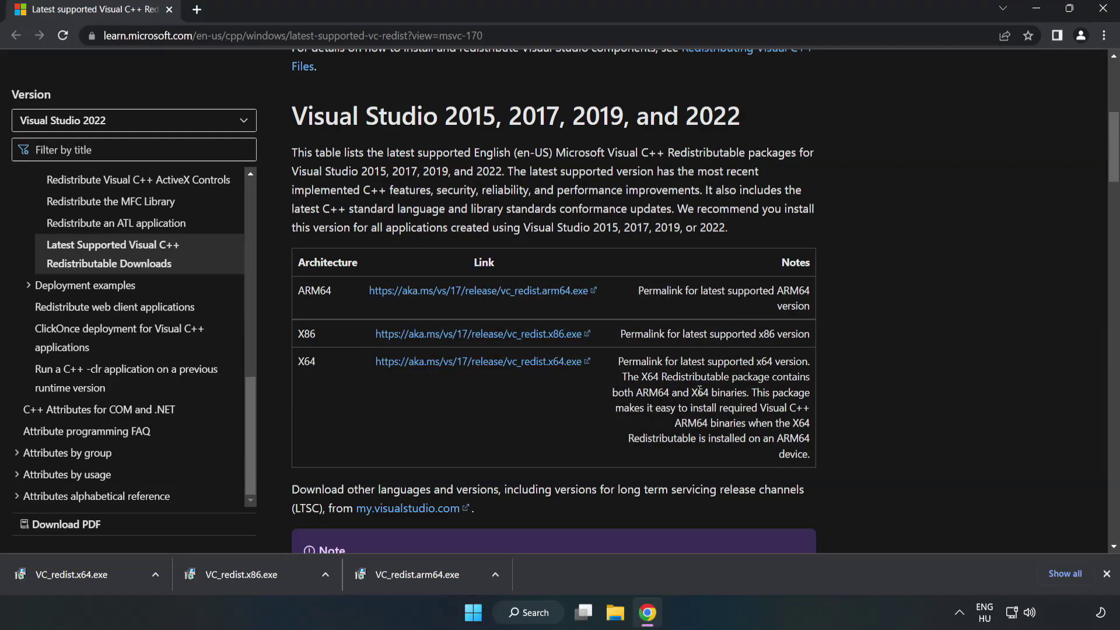
Install VC_redist.x64.exe with the license terms accepted, then close its setup window and the browser.
{"action": "left_click", "coordinate": [61, 570]}
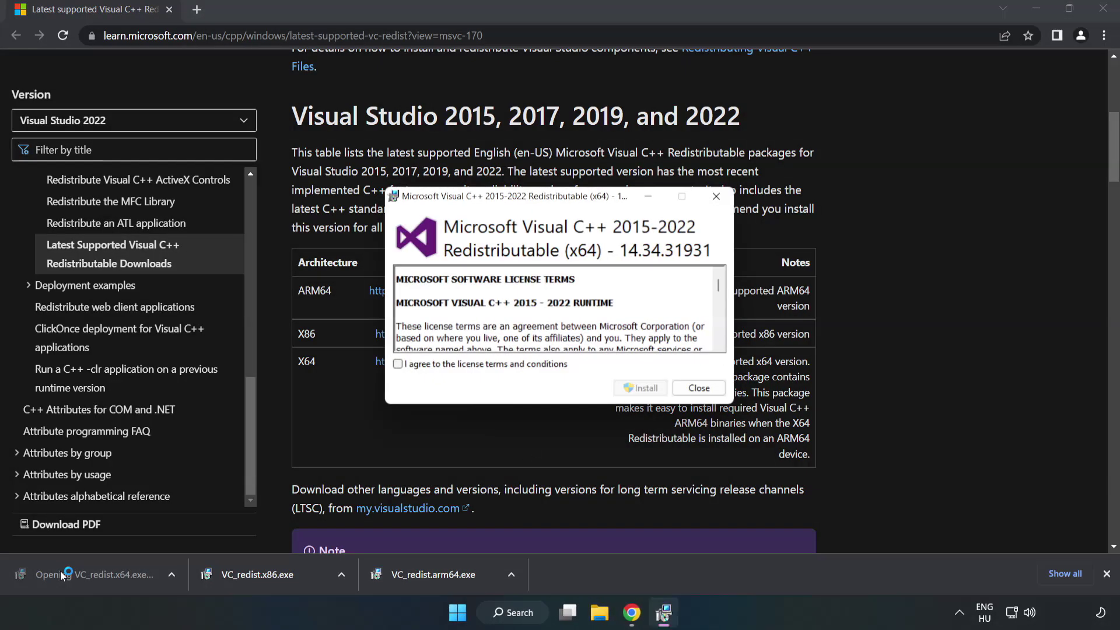
{"action": "left_click_drag", "start_coordinate": [718, 288], "coordinate": [720, 341]}
{"action": "left_click", "coordinate": [397, 364]}
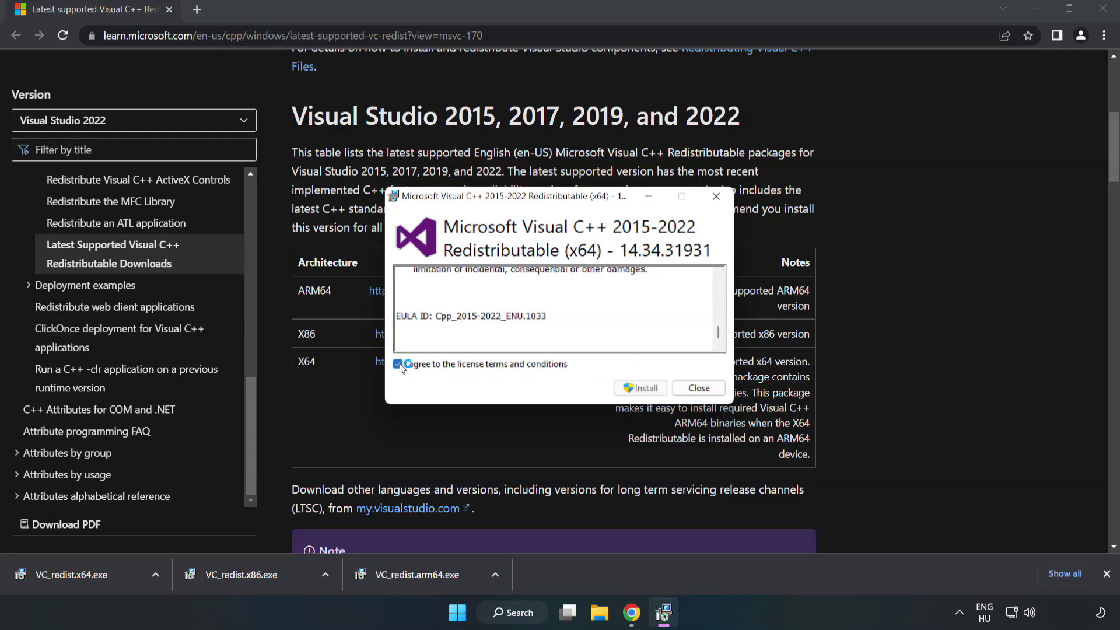
{"action": "left_click", "coordinate": [637, 388]}
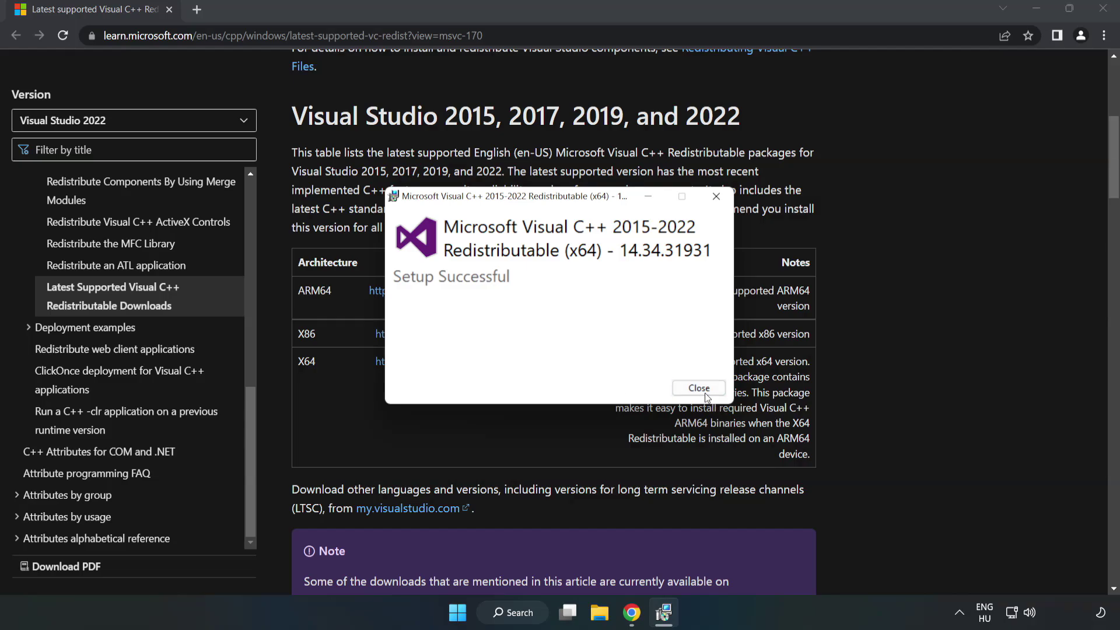
{"action": "left_click", "coordinate": [705, 395]}
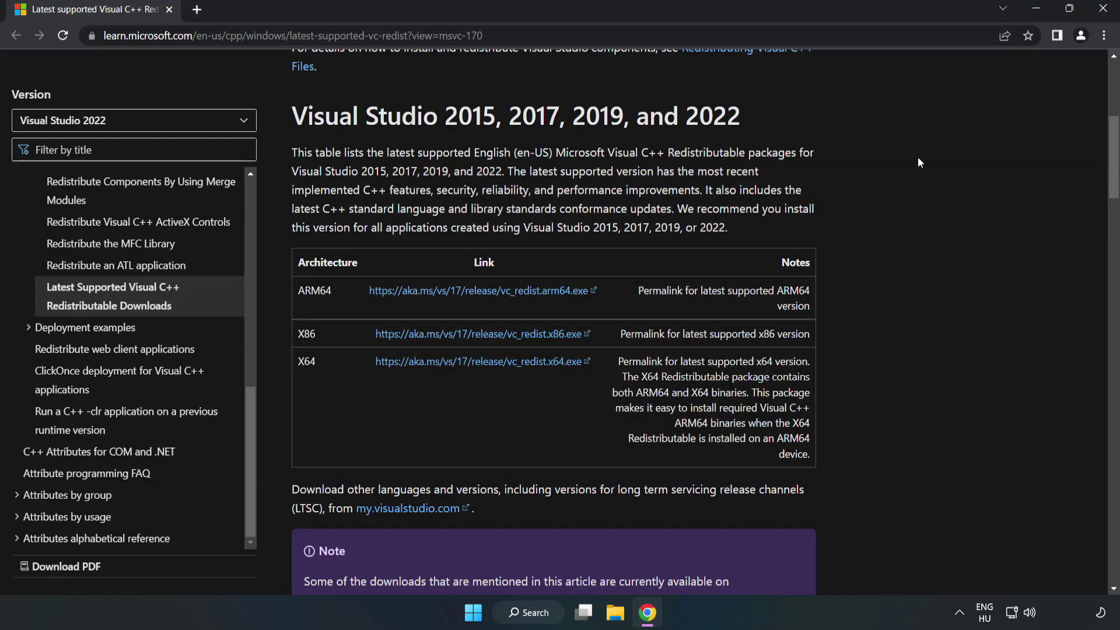
{"action": "left_click", "coordinate": [1104, 11]}
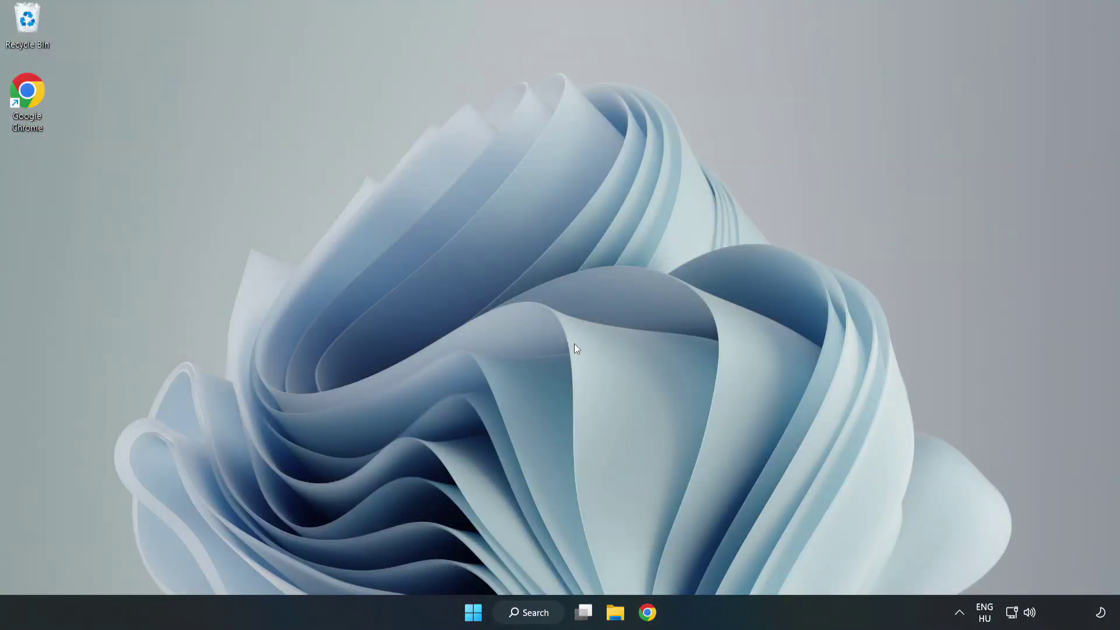
Search Windows for cmd and run Command Prompt as administrator, moving its window toward the middle of the desktop.
{"action": "left_click", "coordinate": [543, 611]}
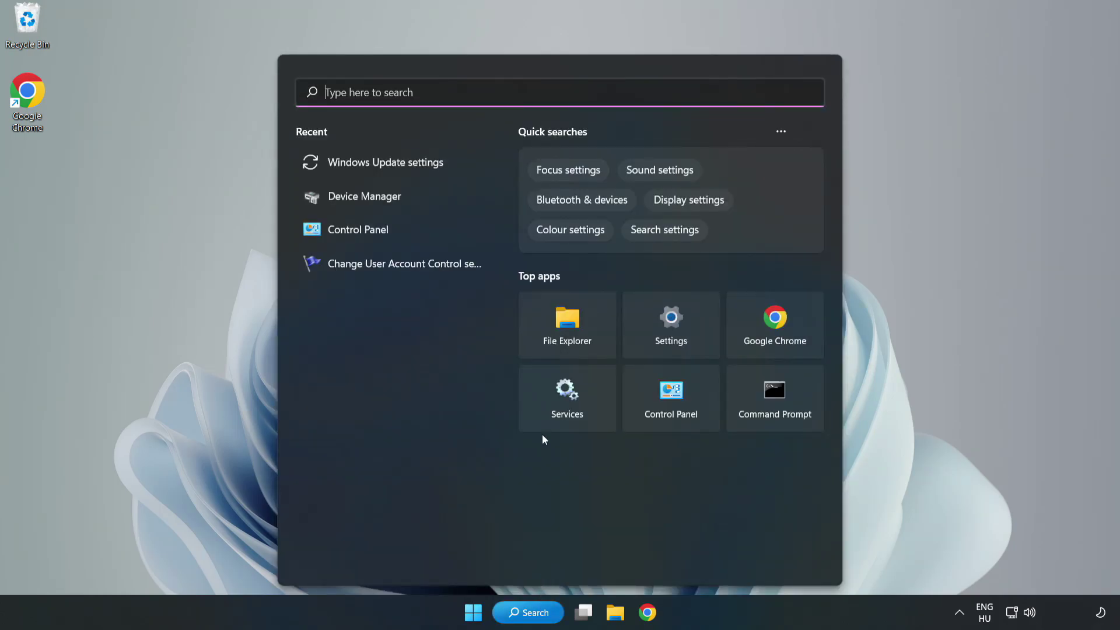
{"action": "type", "text": "cmd"}
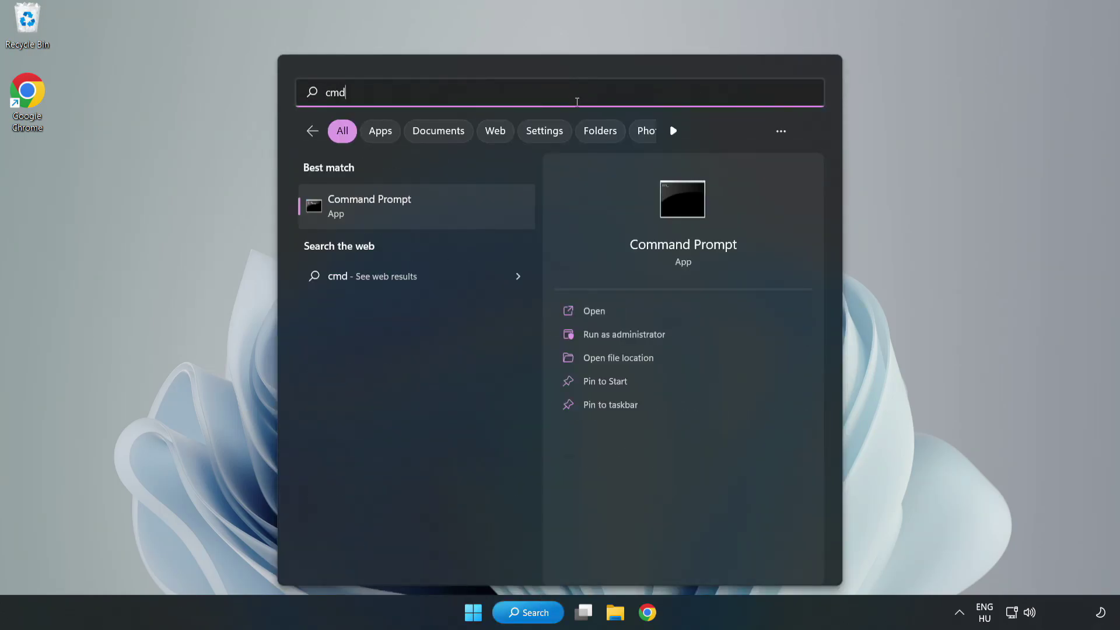
{"action": "left_click", "coordinate": [440, 211]}
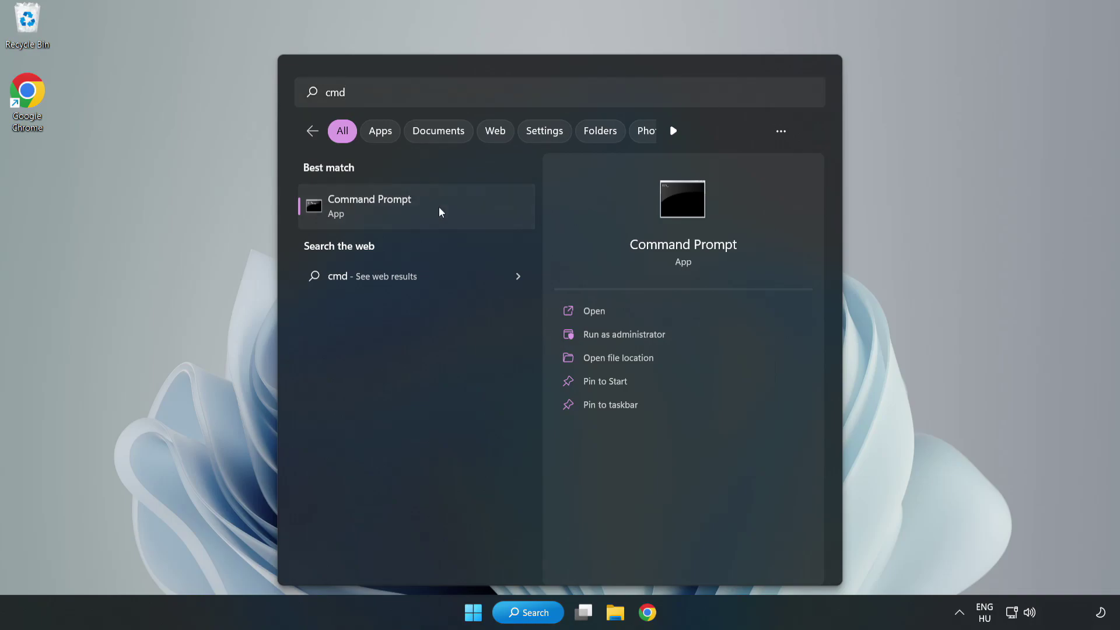
{"action": "right_click", "coordinate": [441, 212]}
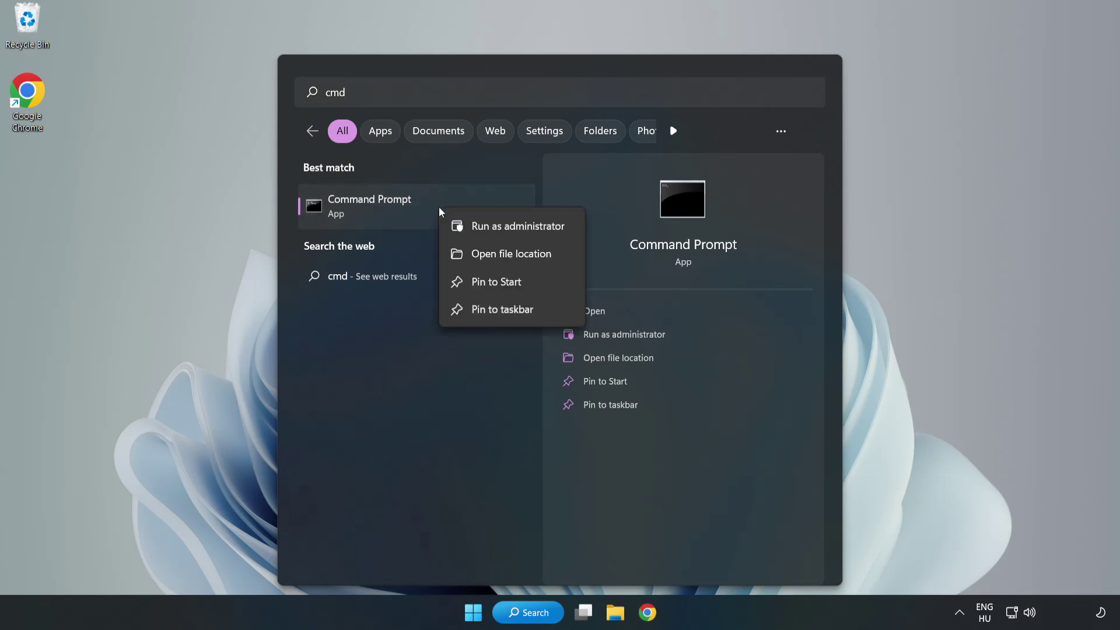
{"action": "left_click", "coordinate": [484, 228]}
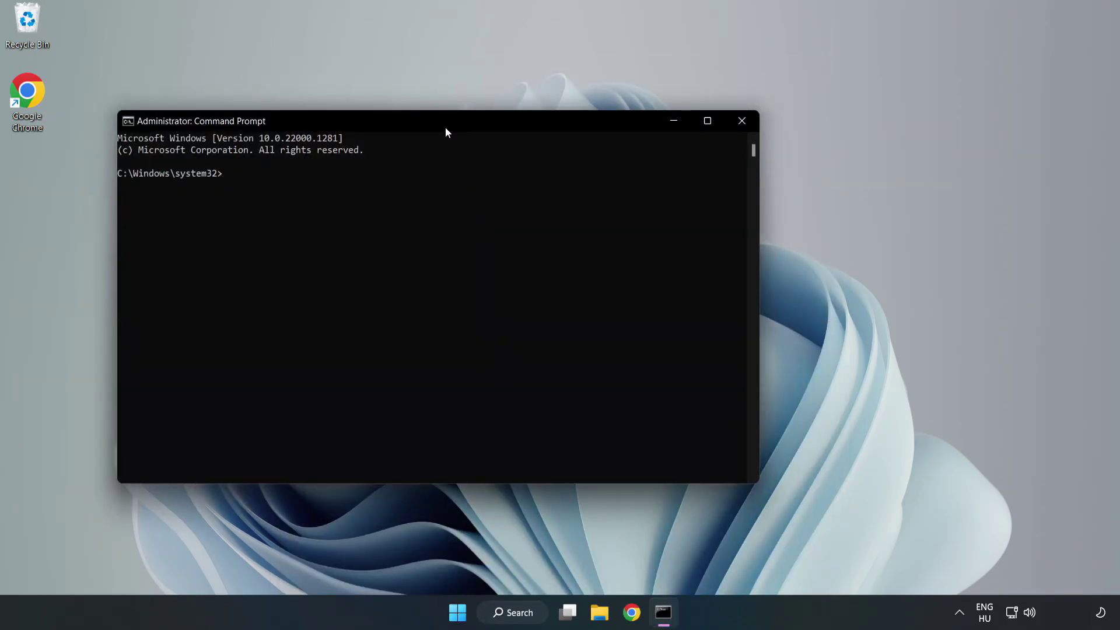
{"action": "left_click_drag", "start_coordinate": [447, 132], "coordinate": [570, 132]}
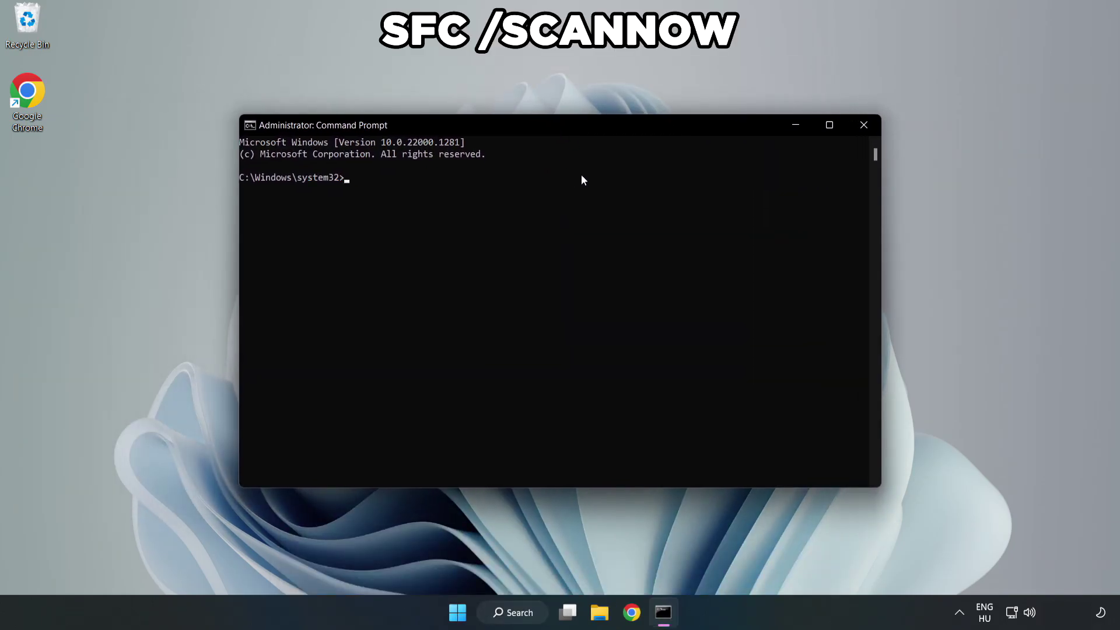
Run the system file scan with sfc /scannow and close Command Prompt when it completes.
{"action": "type", "text": "sfc /scannow"}
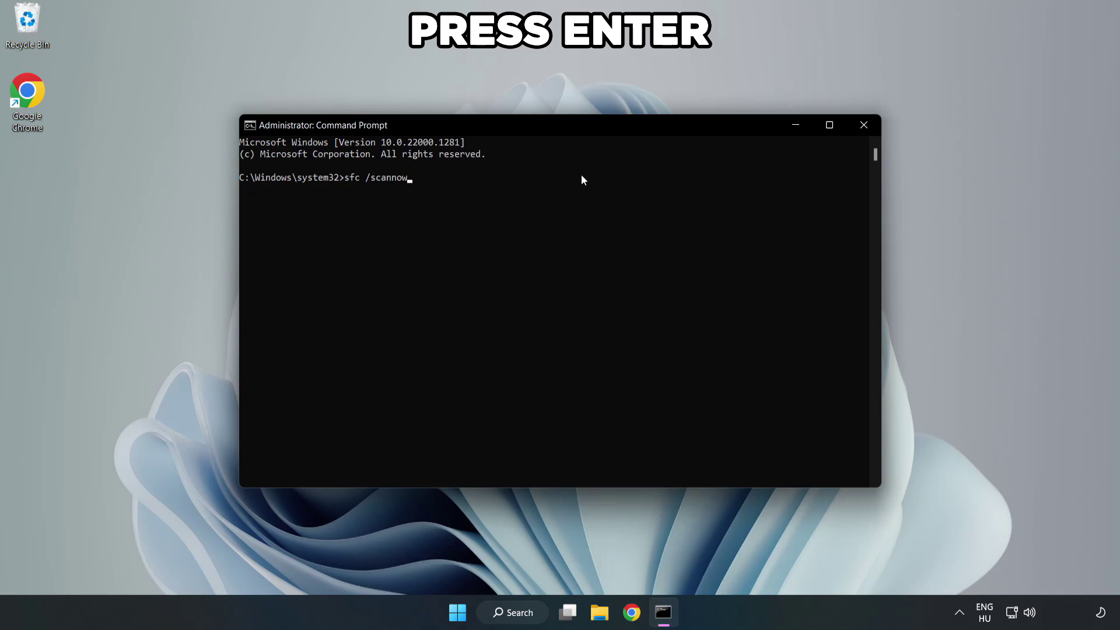
{"action": "key", "text": "Return"}
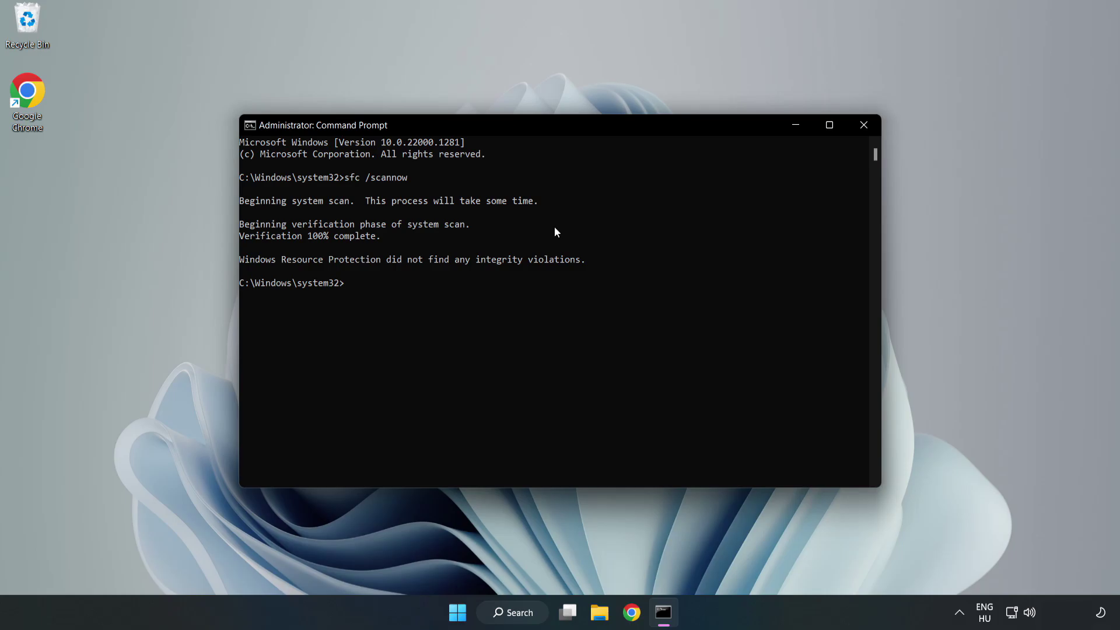
{"action": "left_click", "coordinate": [863, 130]}
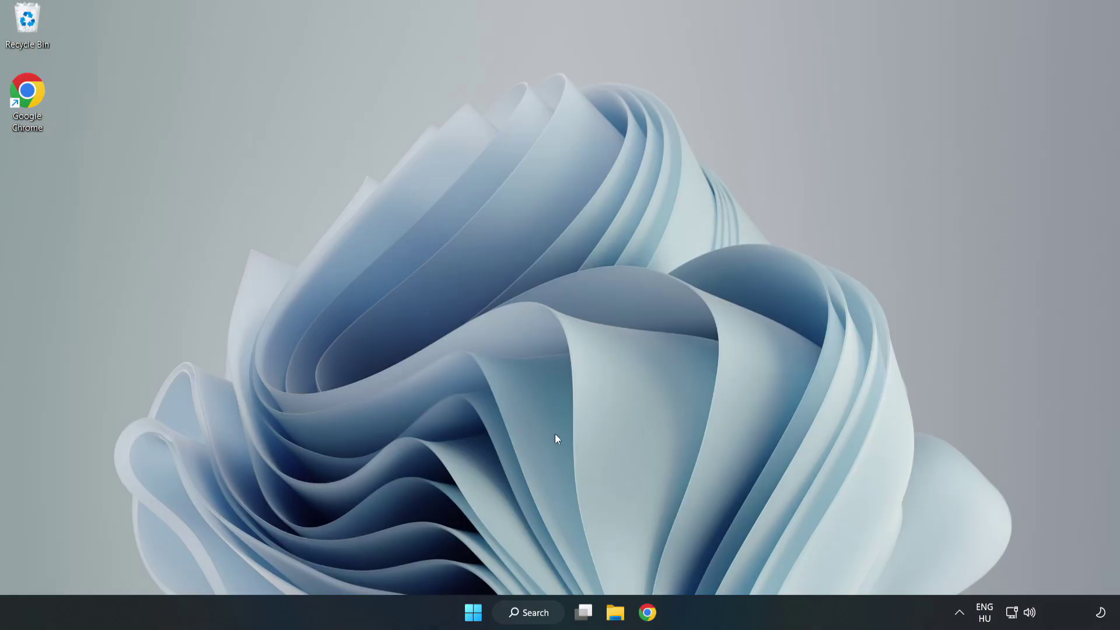
Search for security, open Windows Security and go to the exclusions in the Virus & threat protection settings.
{"action": "left_click", "coordinate": [529, 616]}
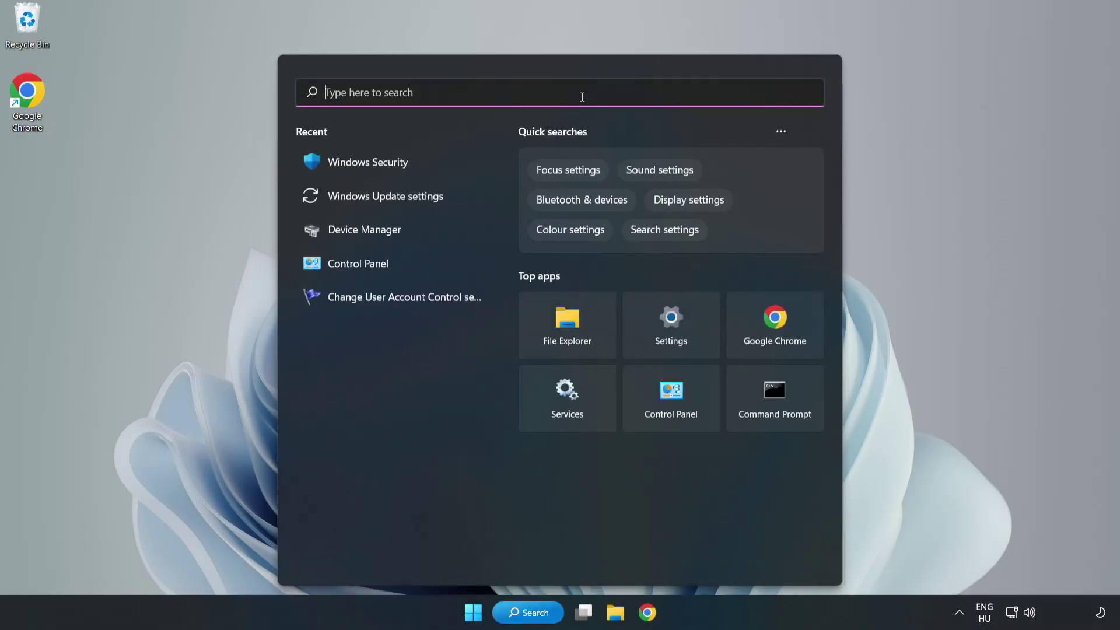
{"action": "type", "text": "sec"}
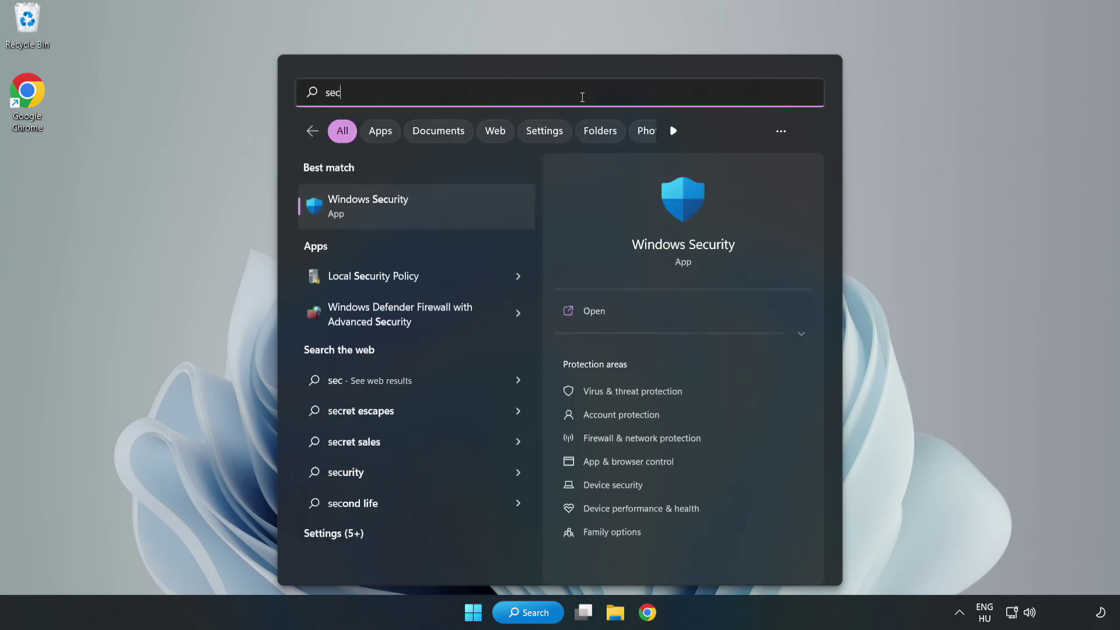
{"action": "type", "text": "urity"}
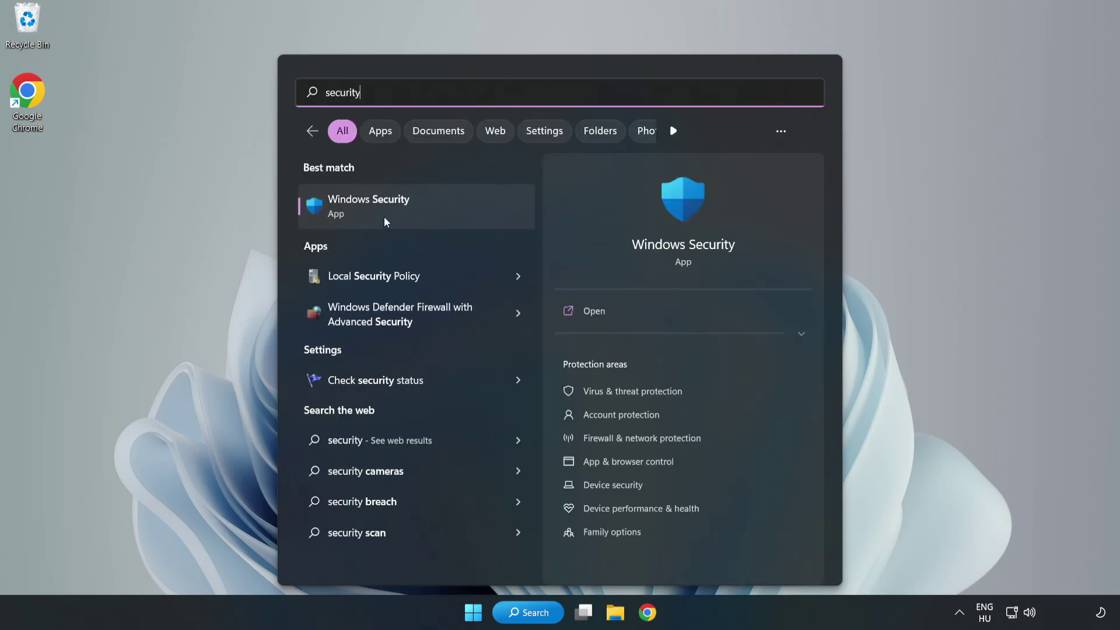
{"action": "left_click", "coordinate": [406, 217]}
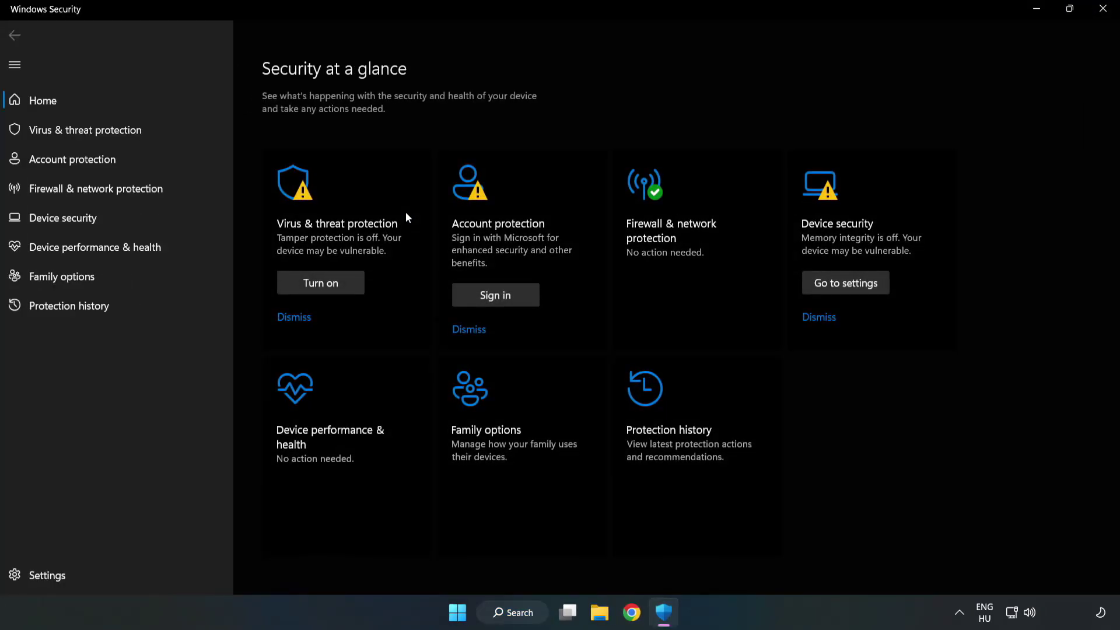
{"action": "left_click", "coordinate": [72, 134]}
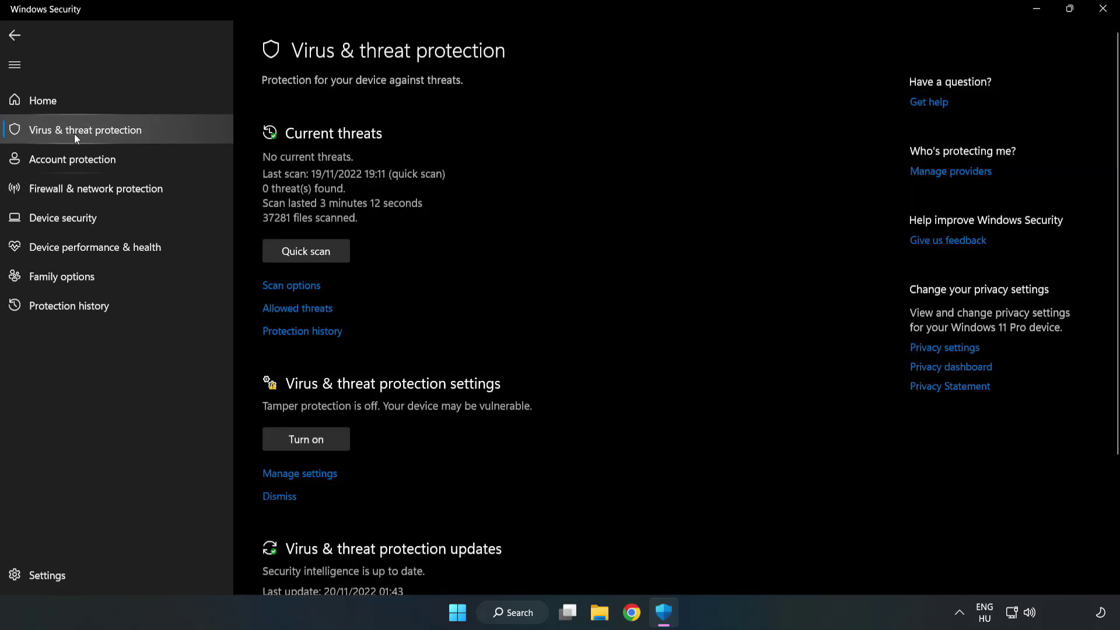
{"action": "scroll", "coordinate": [583, 225], "scroll_direction": "down", "scroll_amount": 3}
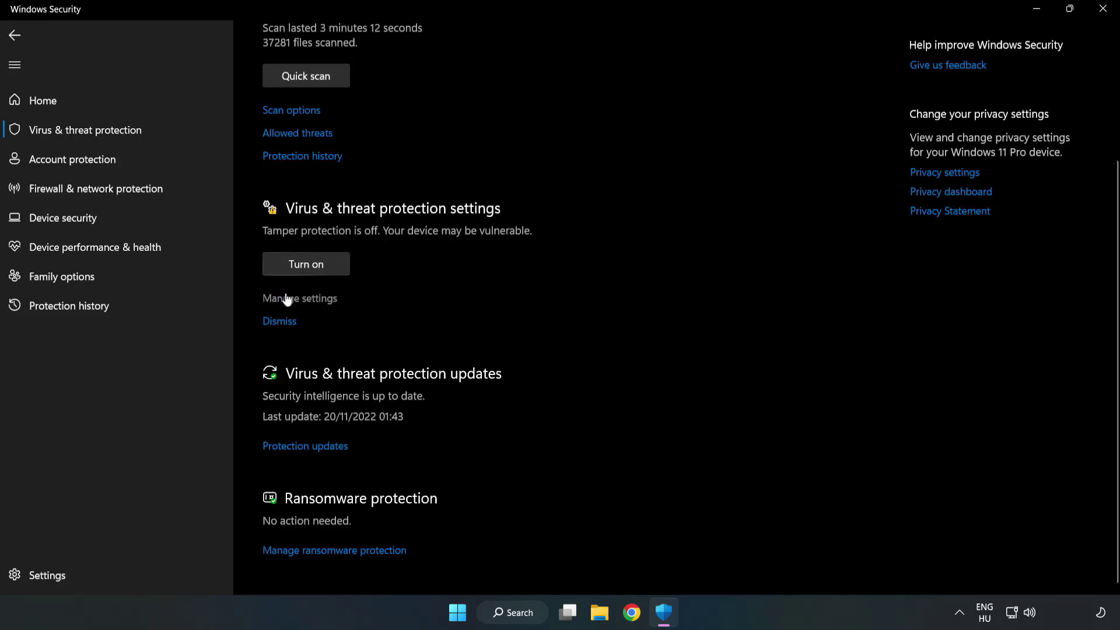
{"action": "left_click", "coordinate": [307, 300]}
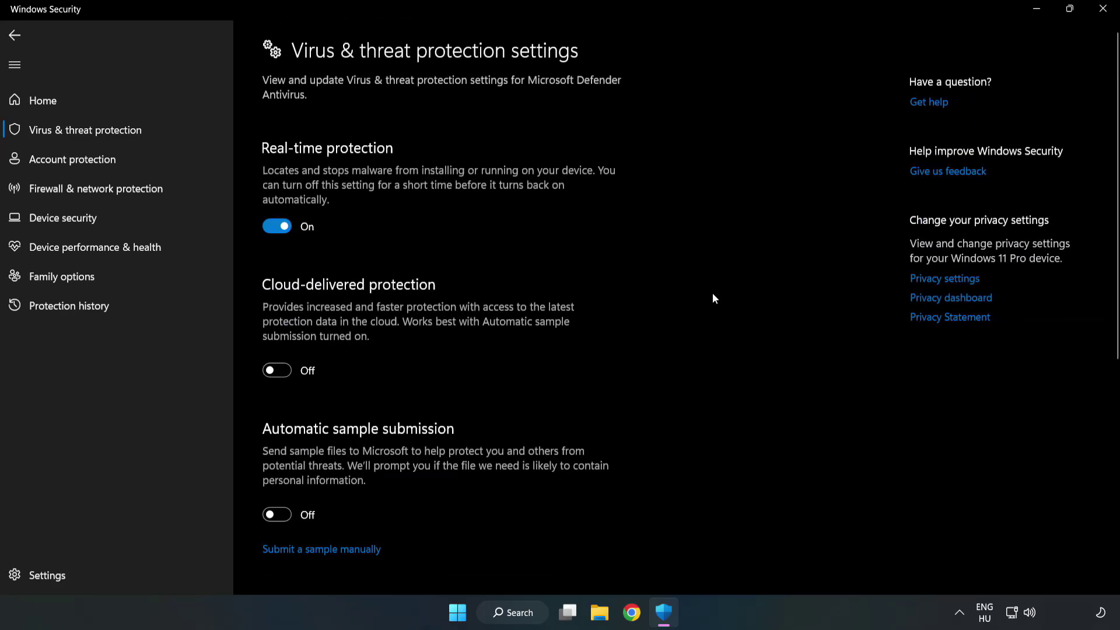
{"action": "scroll", "coordinate": [712, 294], "scroll_direction": "down", "scroll_amount": 6}
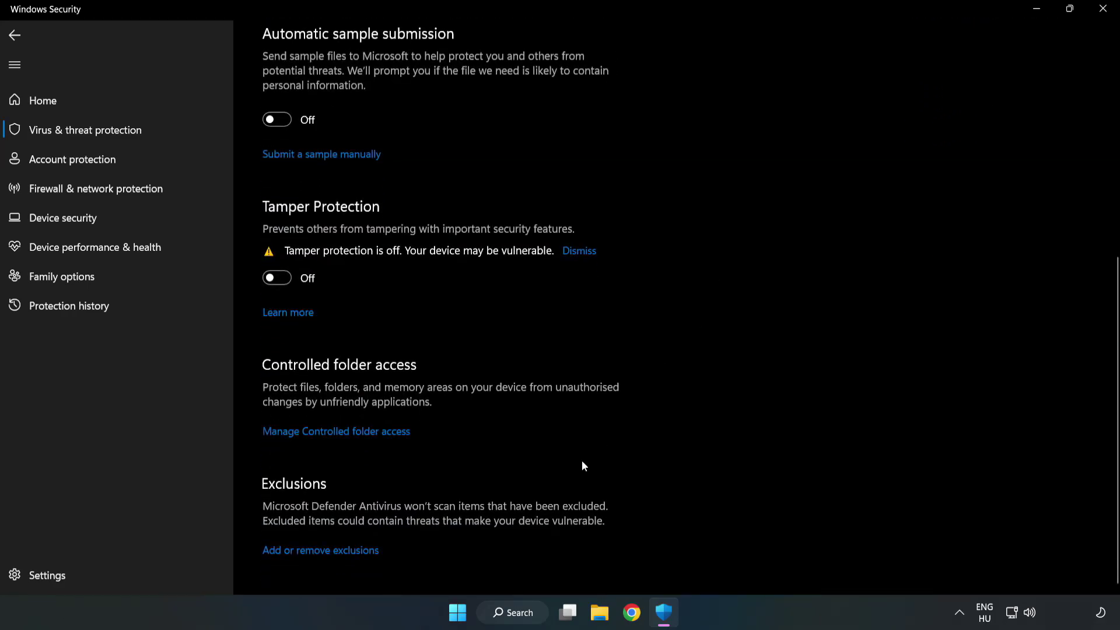
{"action": "left_click", "coordinate": [330, 551]}
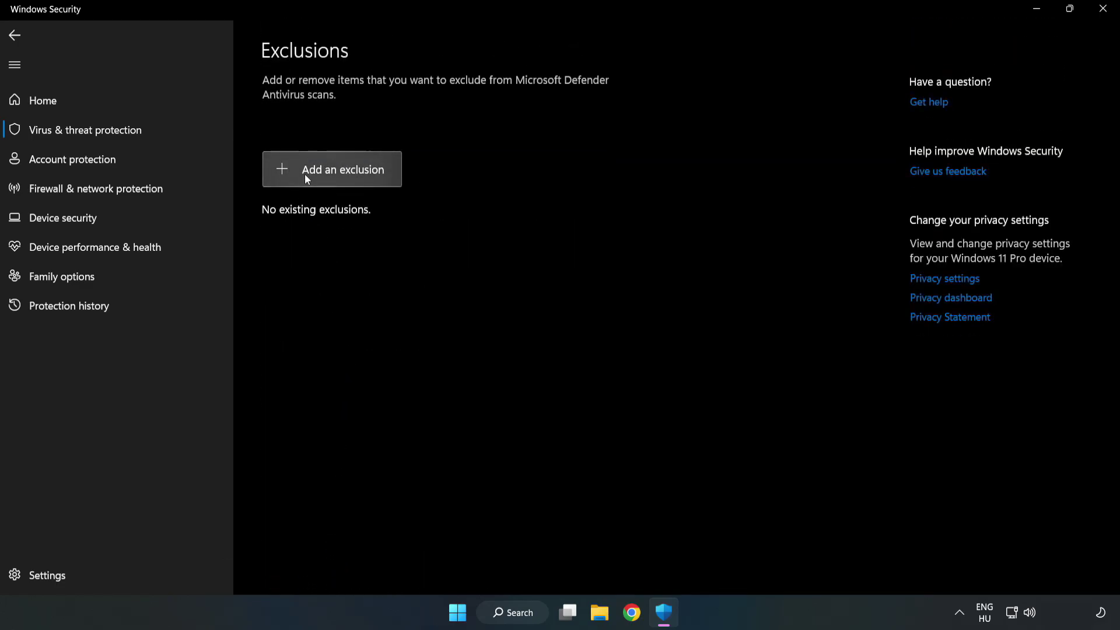
Add a file exclusion for NOT WORKING APP from C:\Program Files (x86)\NOT WORKING APP and close Windows Security.
{"action": "left_click", "coordinate": [342, 177]}
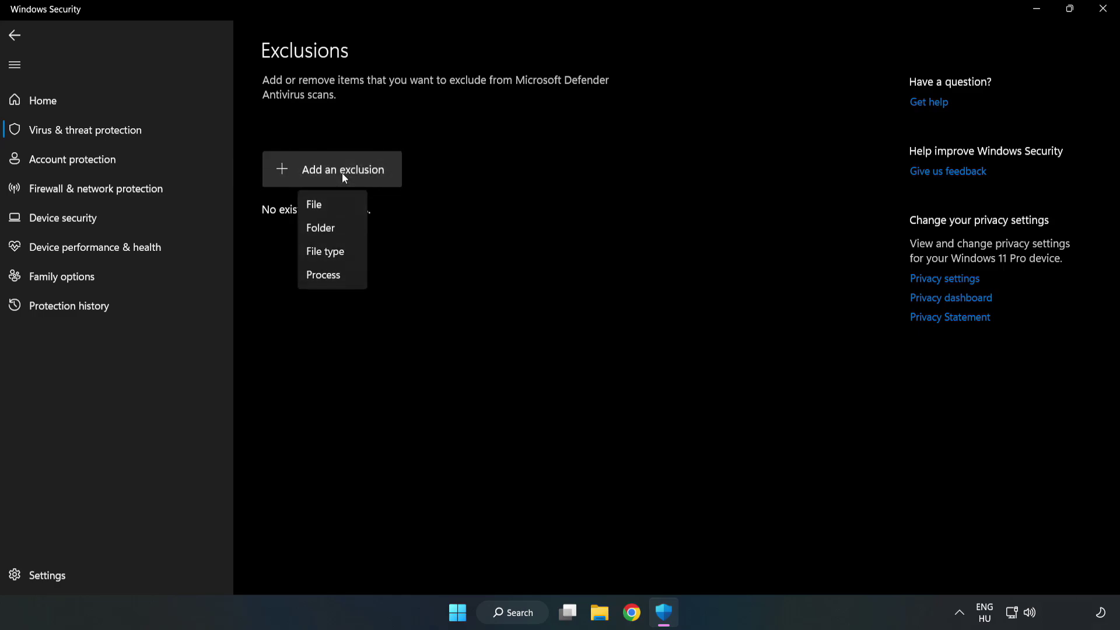
{"action": "left_click", "coordinate": [319, 205]}
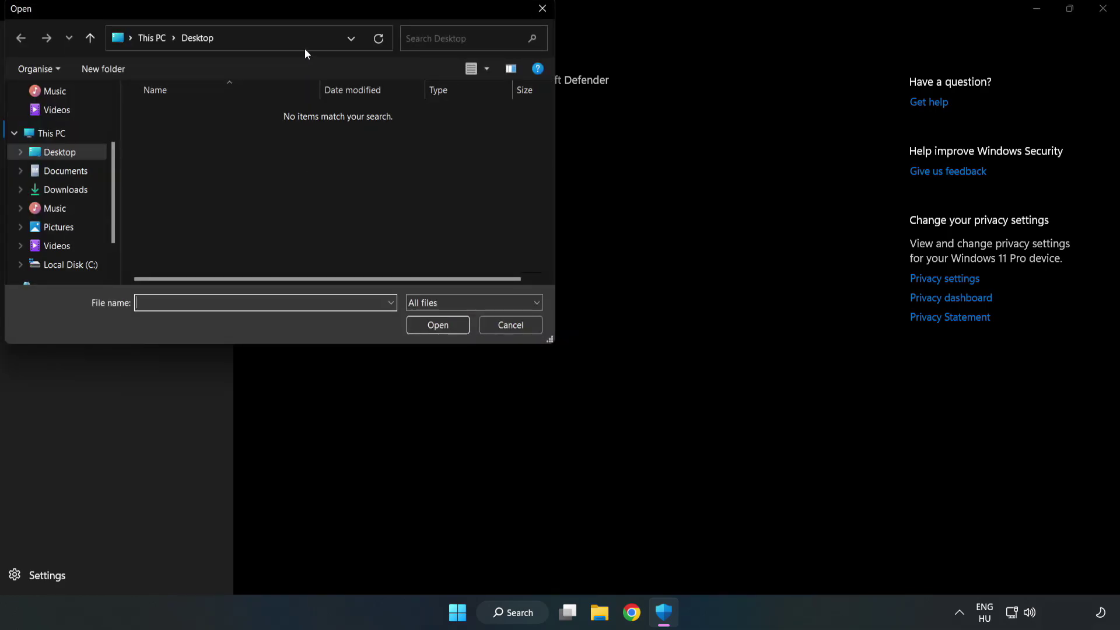
{"action": "left_click_drag", "start_coordinate": [303, 10], "coordinate": [516, 126]}
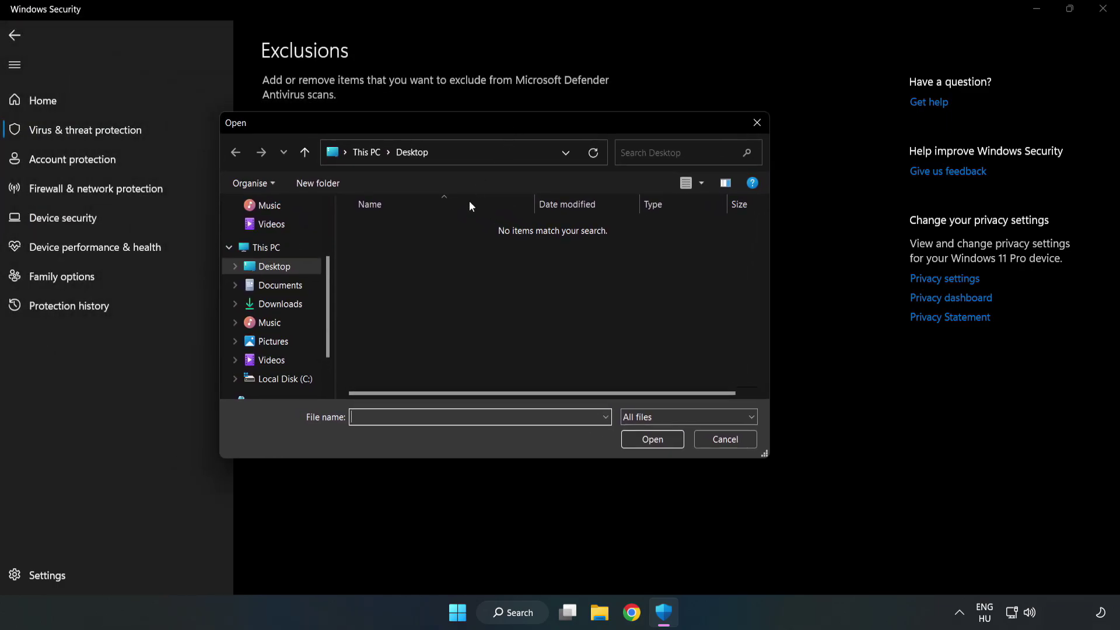
{"action": "left_click", "coordinate": [286, 379]}
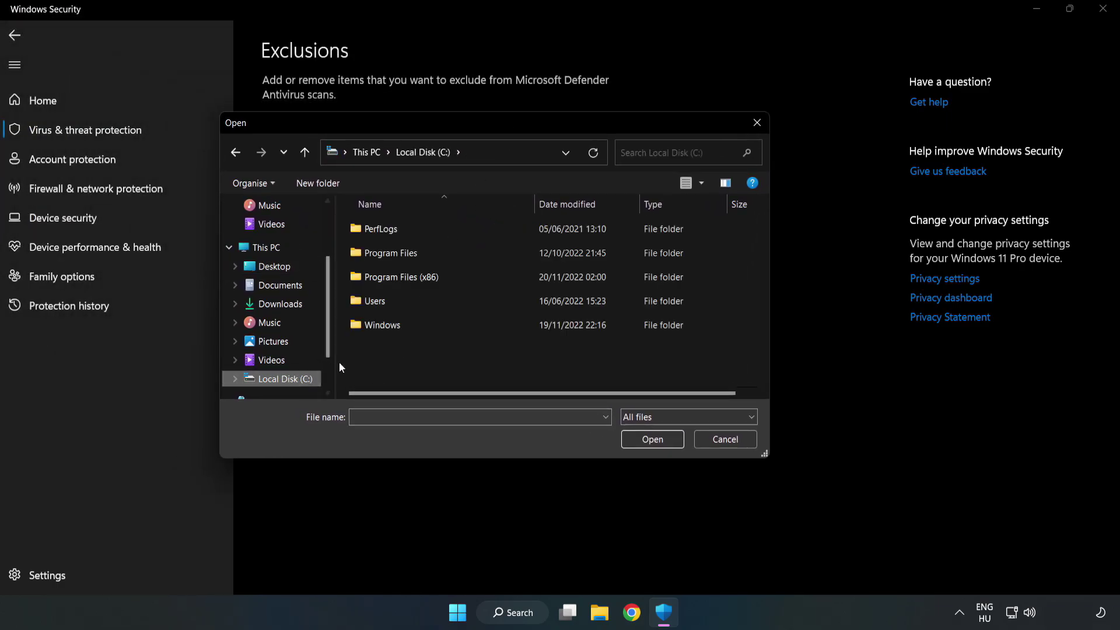
{"action": "double_click", "coordinate": [440, 278]}
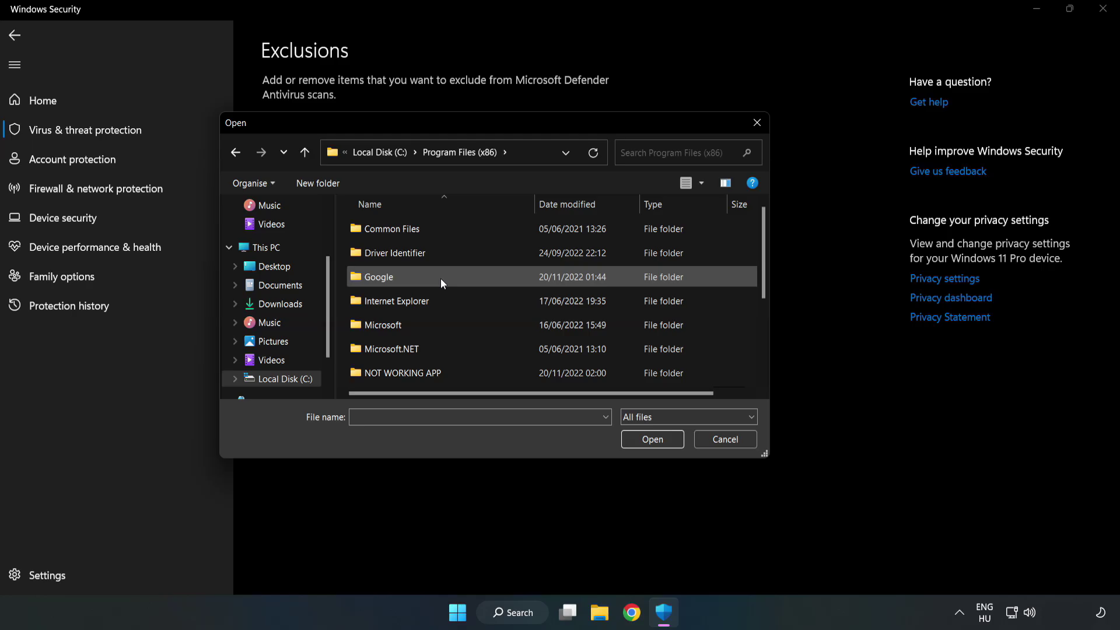
{"action": "double_click", "coordinate": [440, 372]}
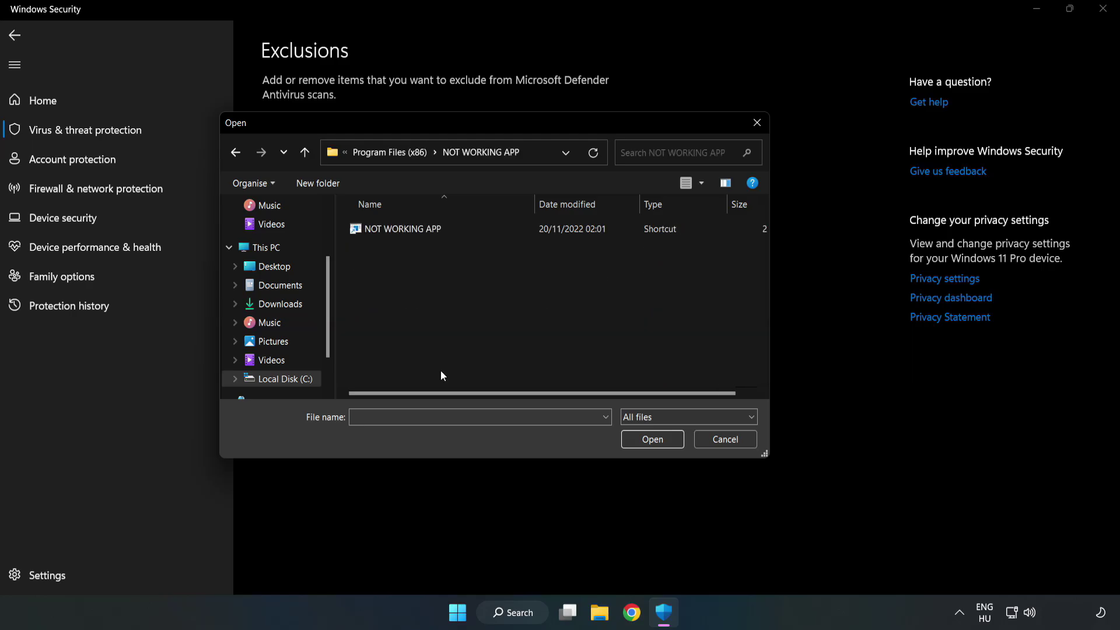
{"action": "left_click", "coordinate": [355, 226]}
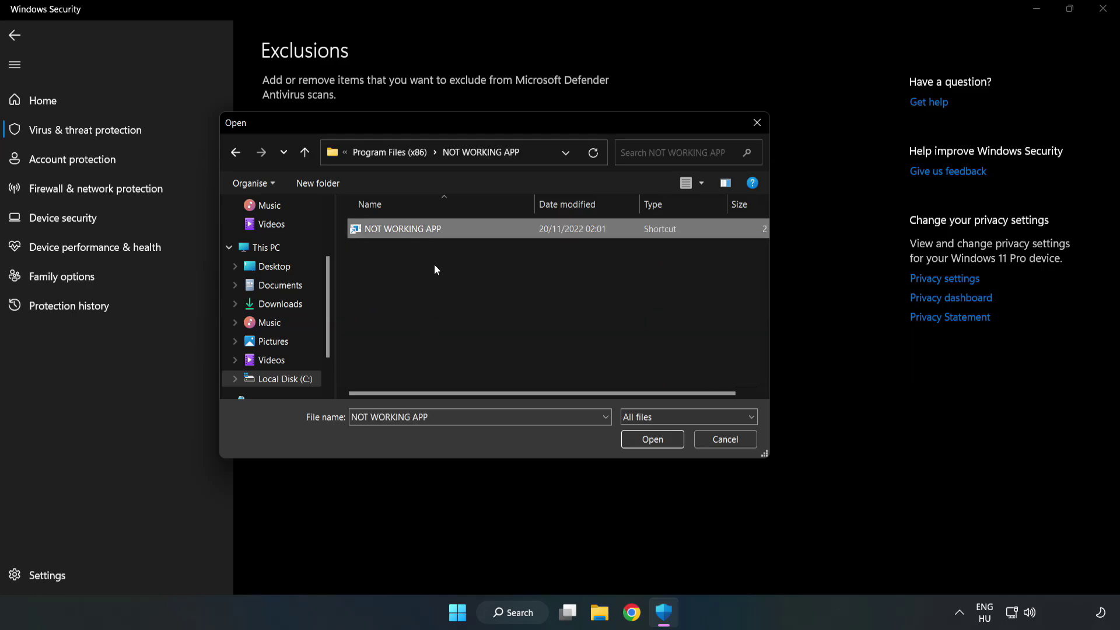
{"action": "left_click", "coordinate": [652, 439]}
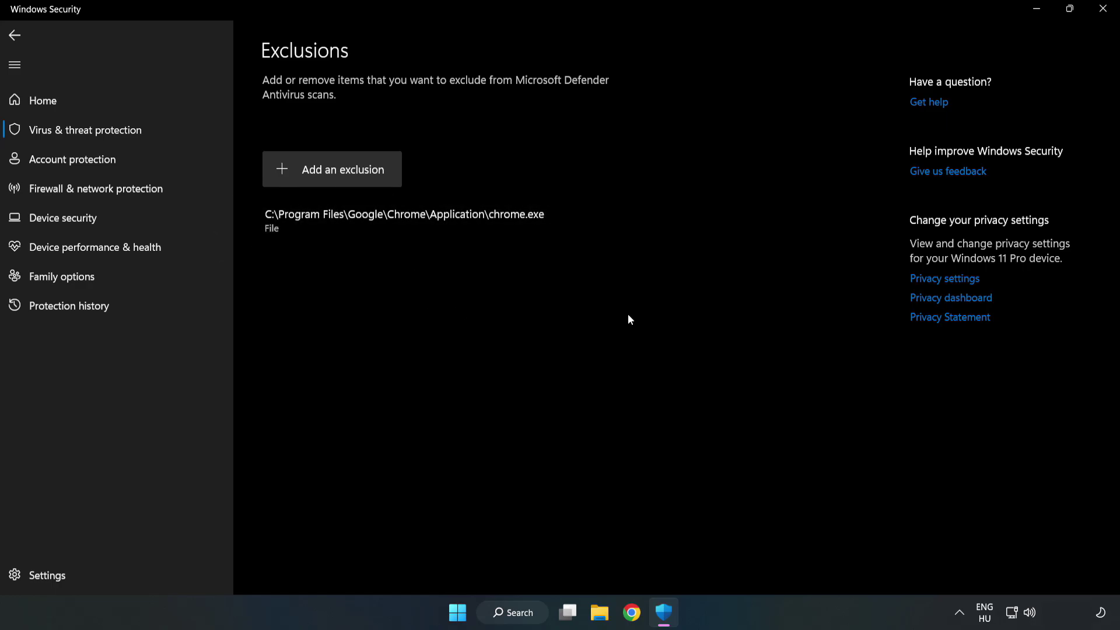
{"action": "left_click", "coordinate": [1102, 15]}
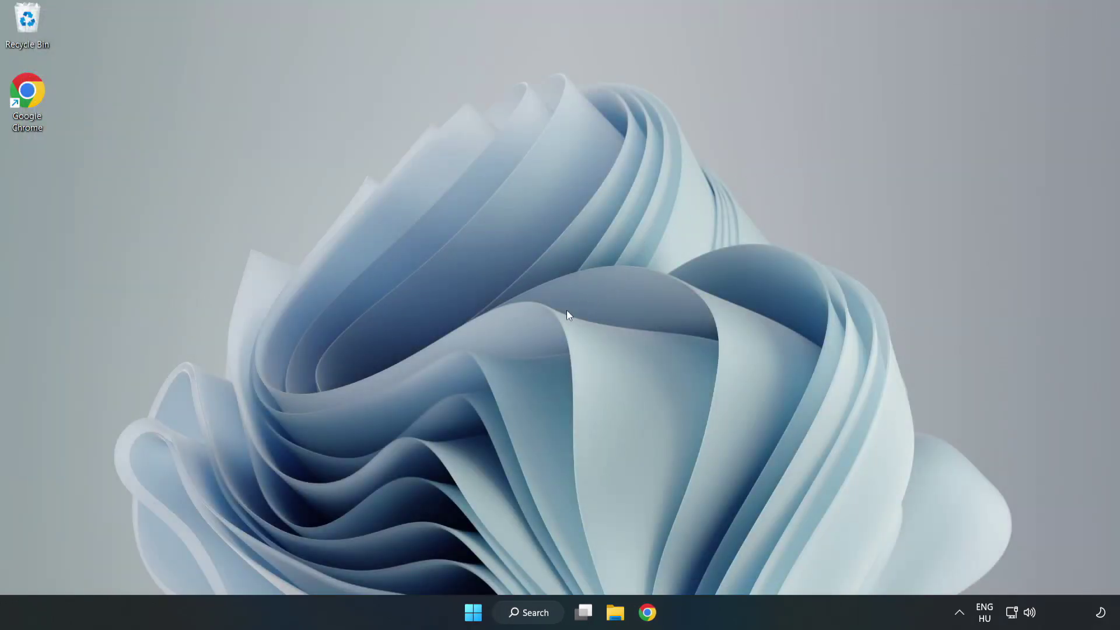
Bring up the computer's power options.
{"action": "left_click", "coordinate": [473, 612]}
{"action": "left_click", "coordinate": [742, 561]}
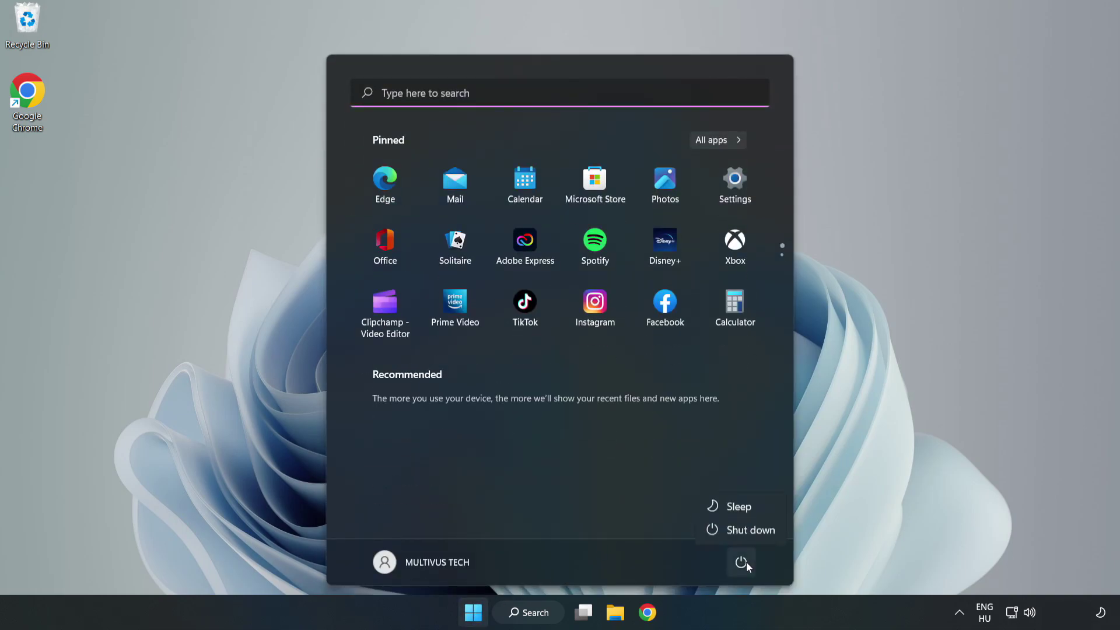